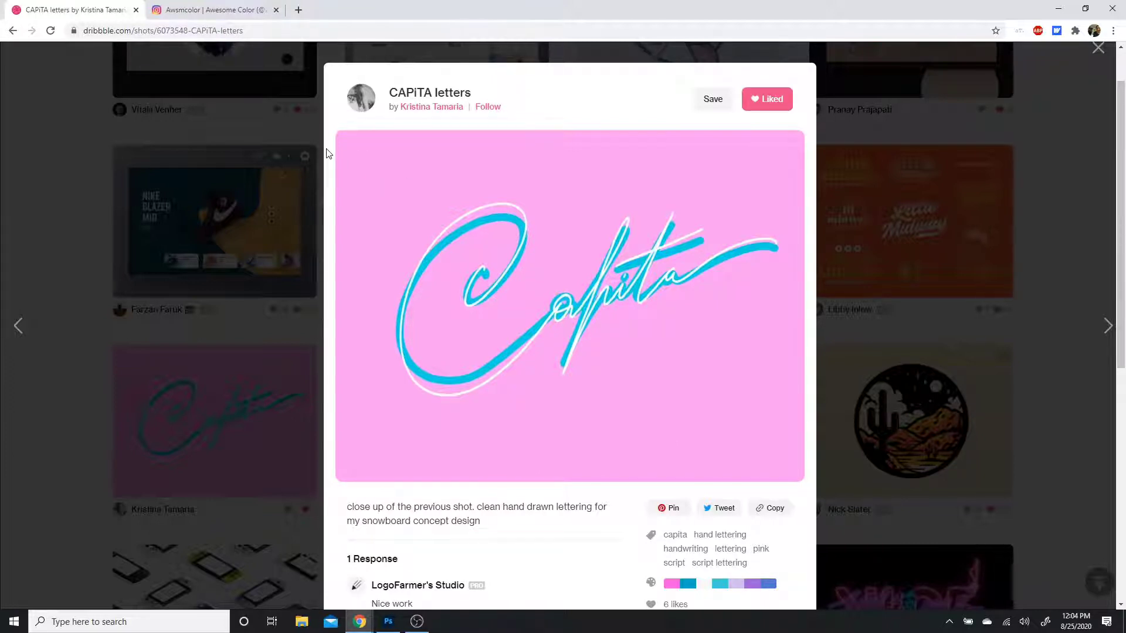
Go to the Awsmcolor Instagram profile and open its dark grey, mustard, cream and burgundy palette post
left_click(211, 10)
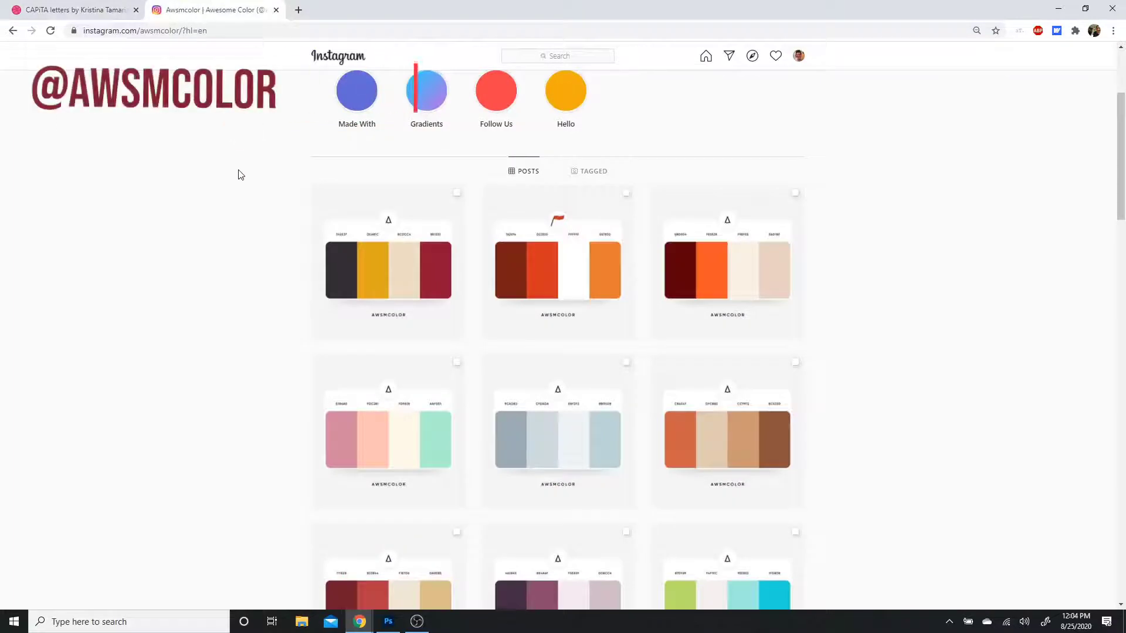
scroll(241, 297, "down", 4)
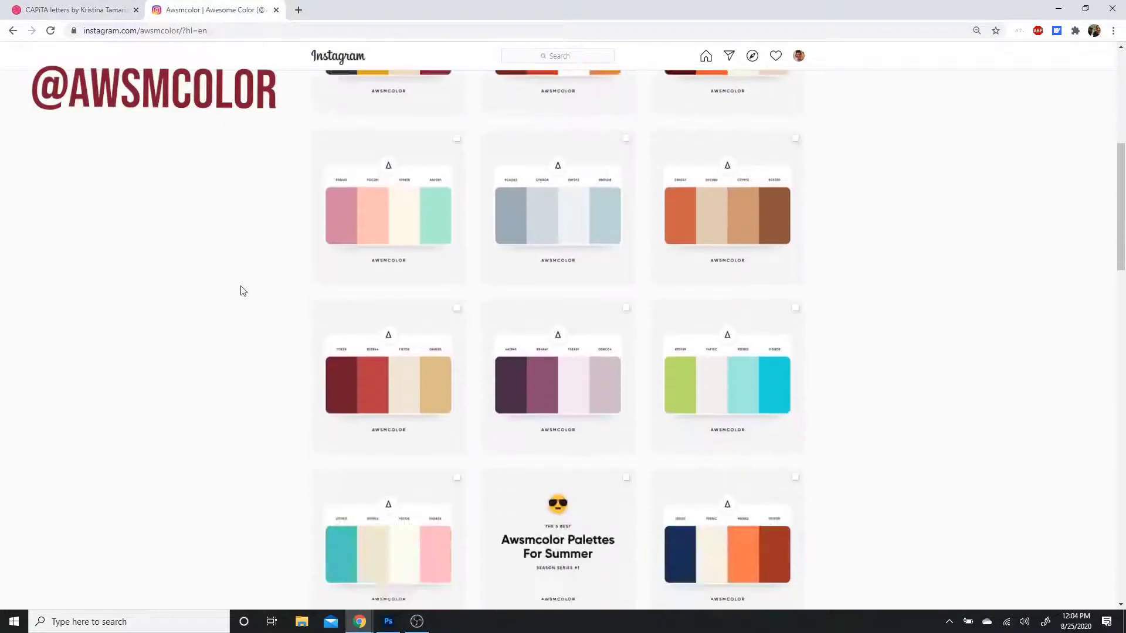
scroll(243, 291, "down", 7)
scroll(244, 284, "up", 12)
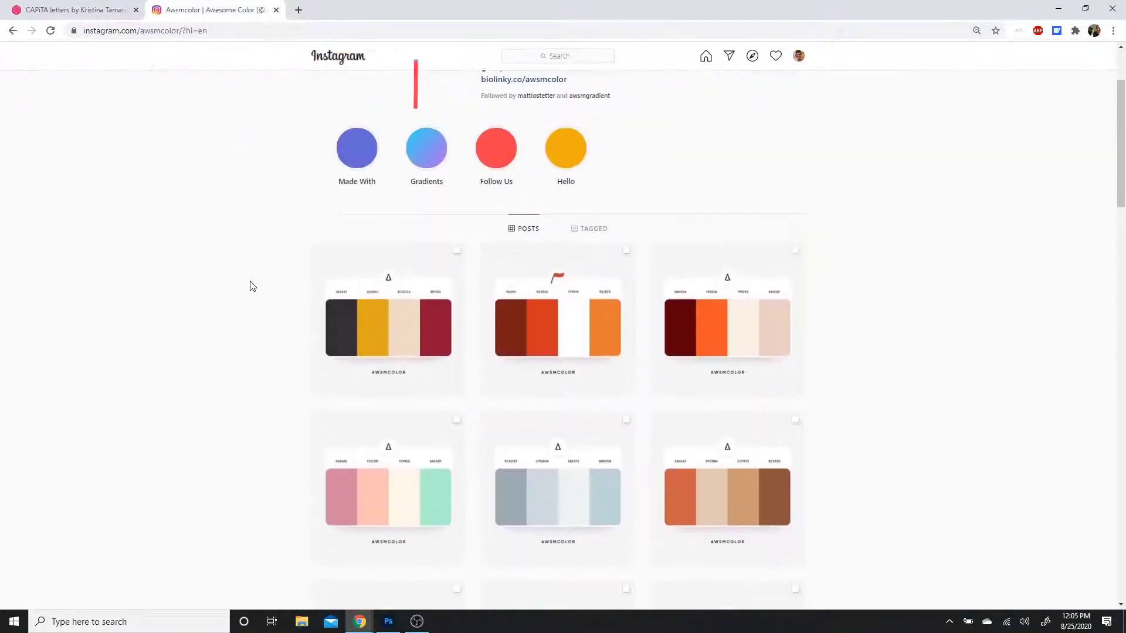
left_click(394, 406)
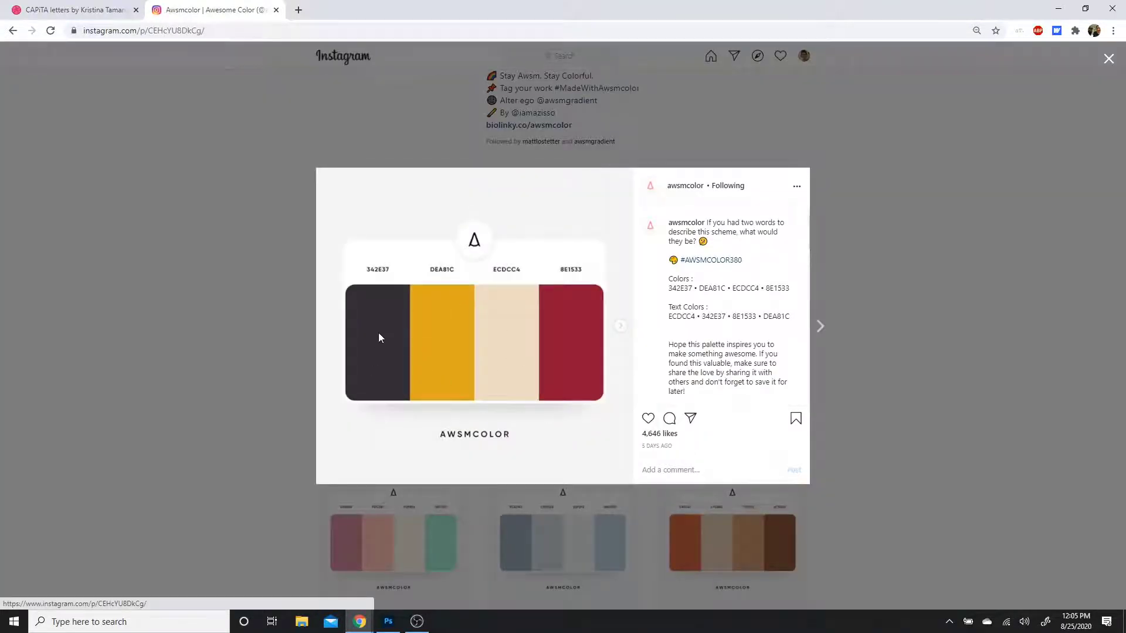
Create a new 1800 × 1800 px, 300 ppi document
left_click(389, 625)
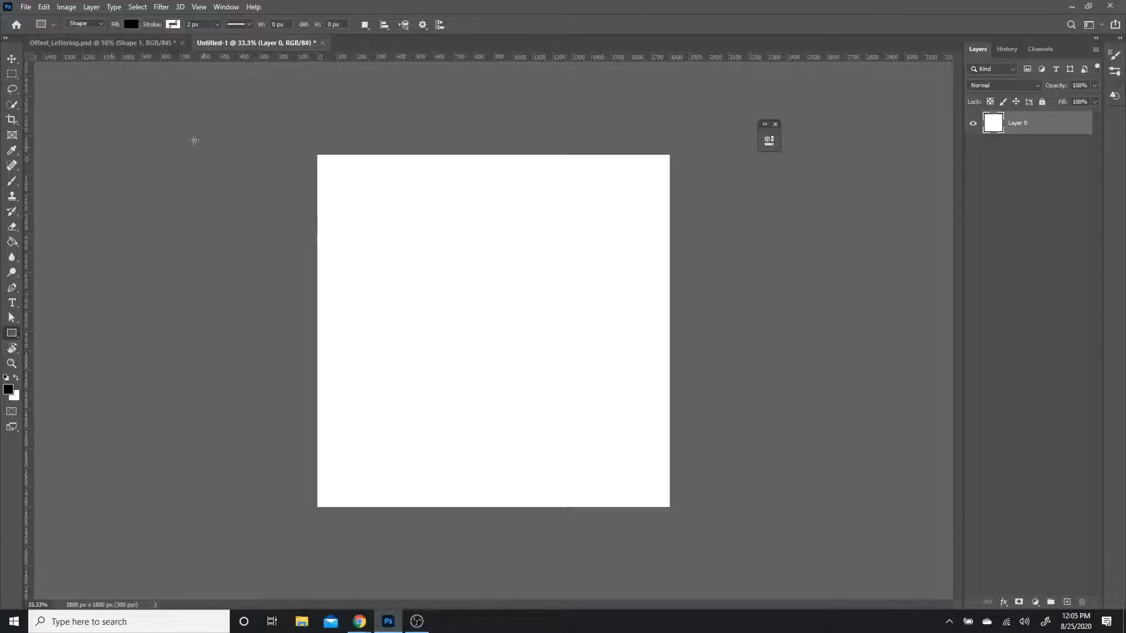
left_click(26, 7)
left_click(35, 19)
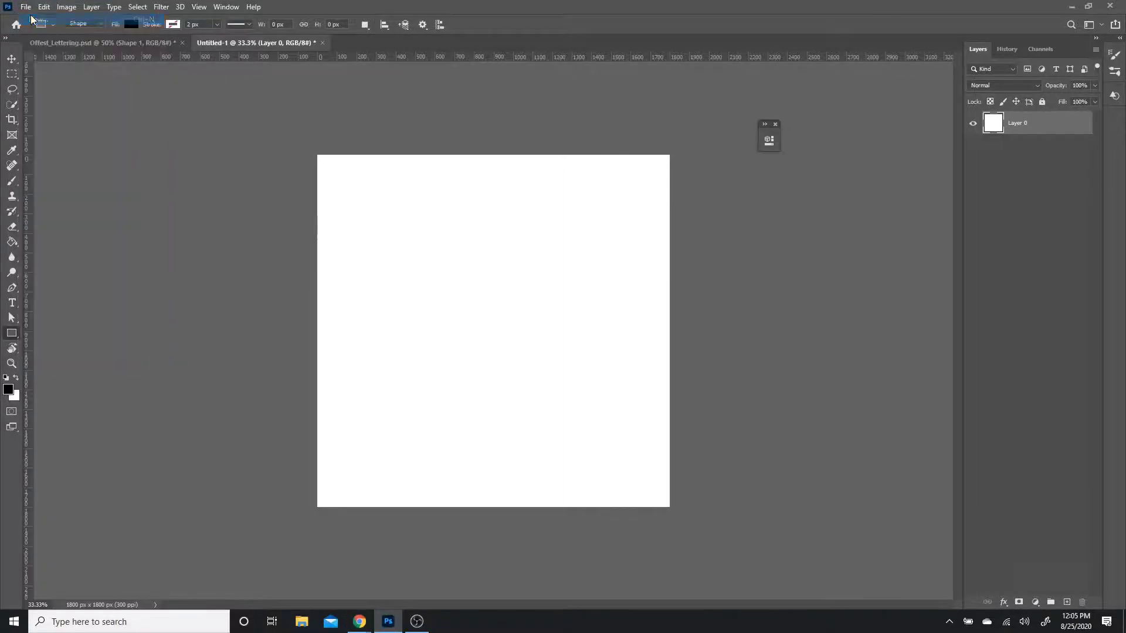
left_click(388, 138)
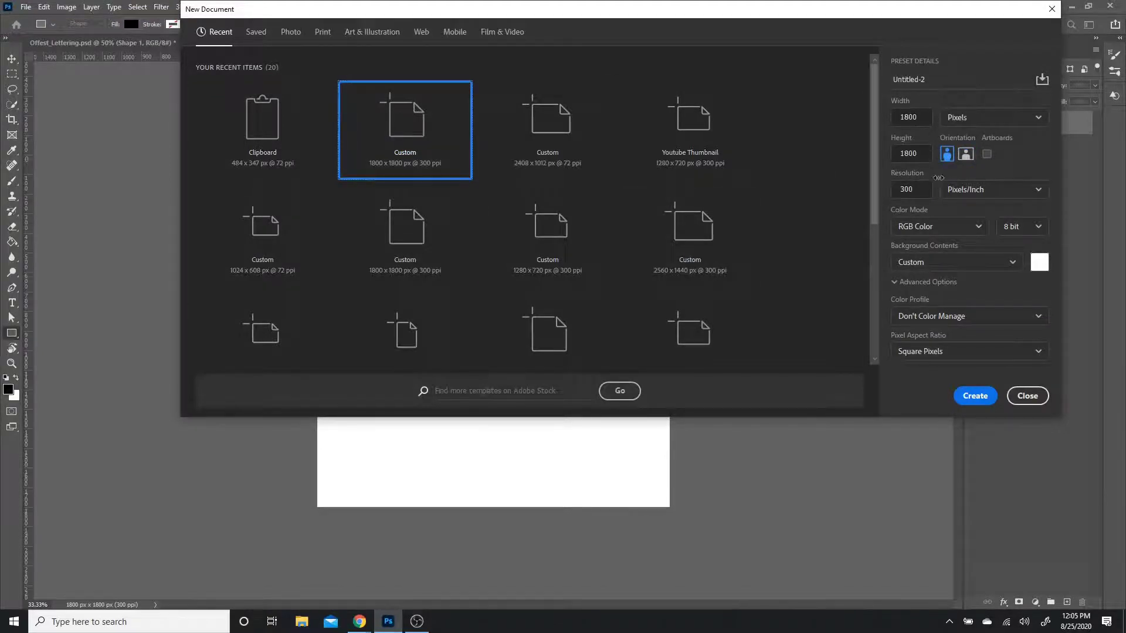
left_click(975, 396)
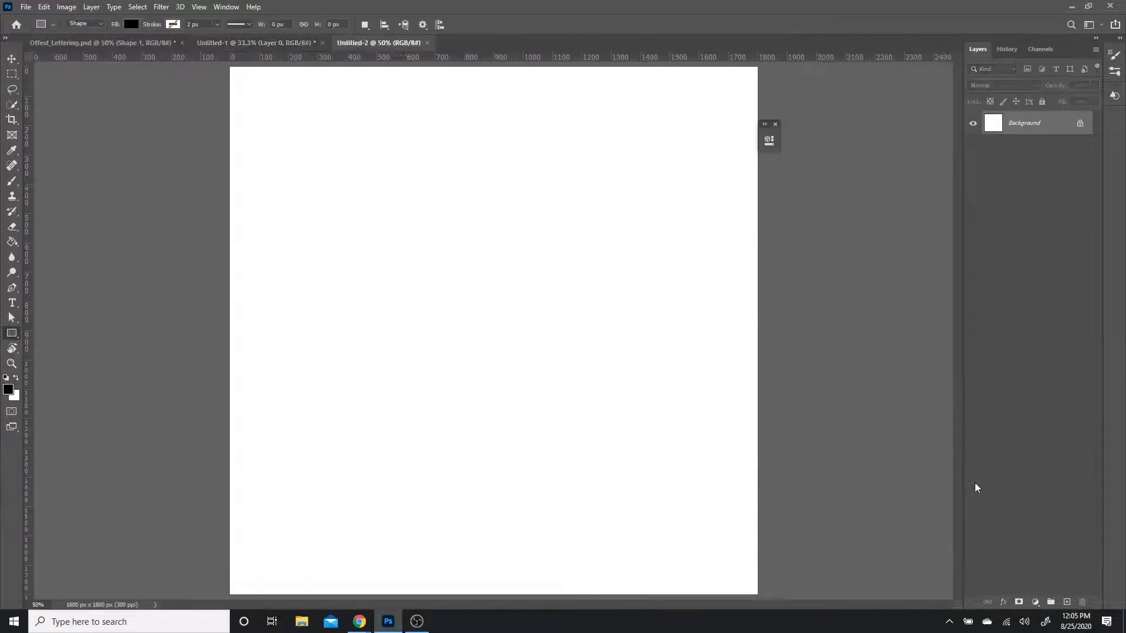
key("ctrl+minus")
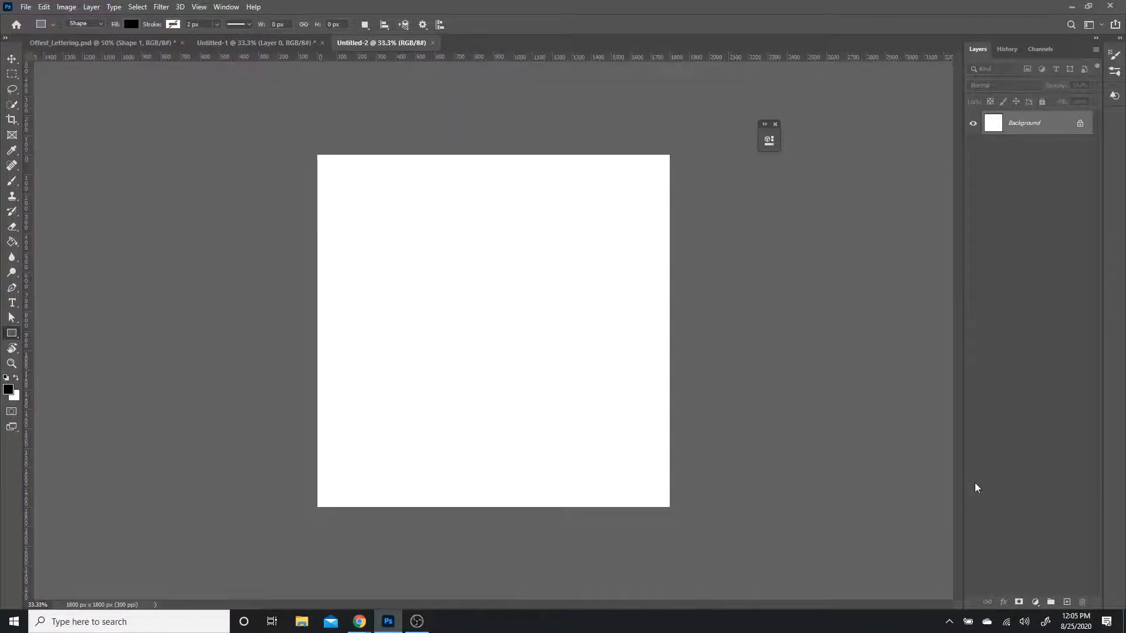
Add a Solid Color fill layer and paste the palette image into the canvas's top-right corner
left_click(1036, 604)
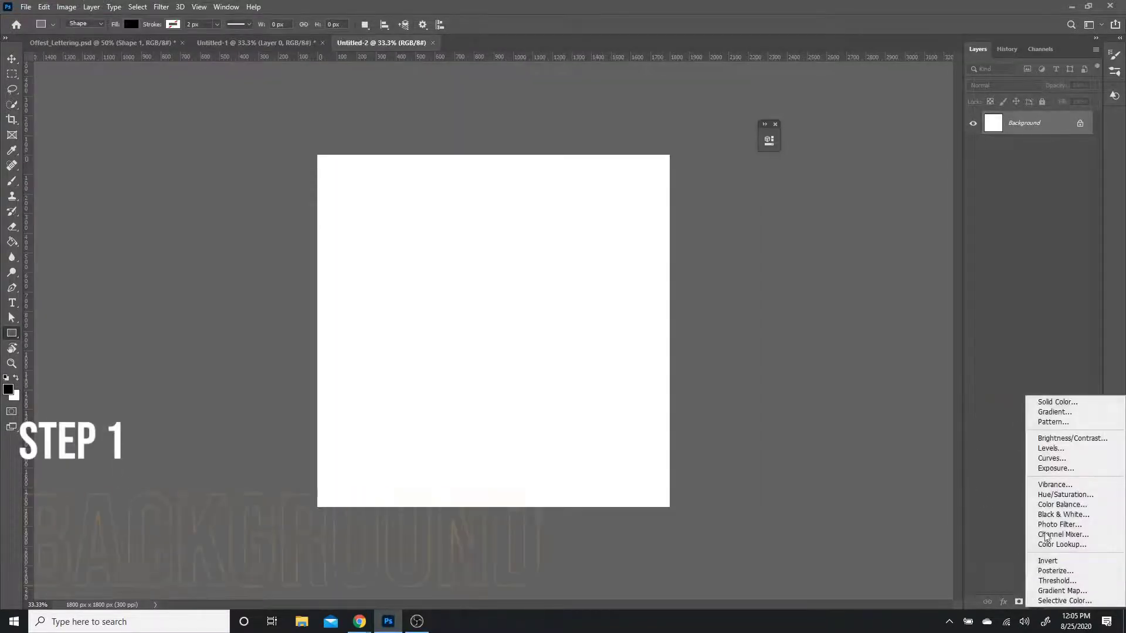
left_click(1054, 400)
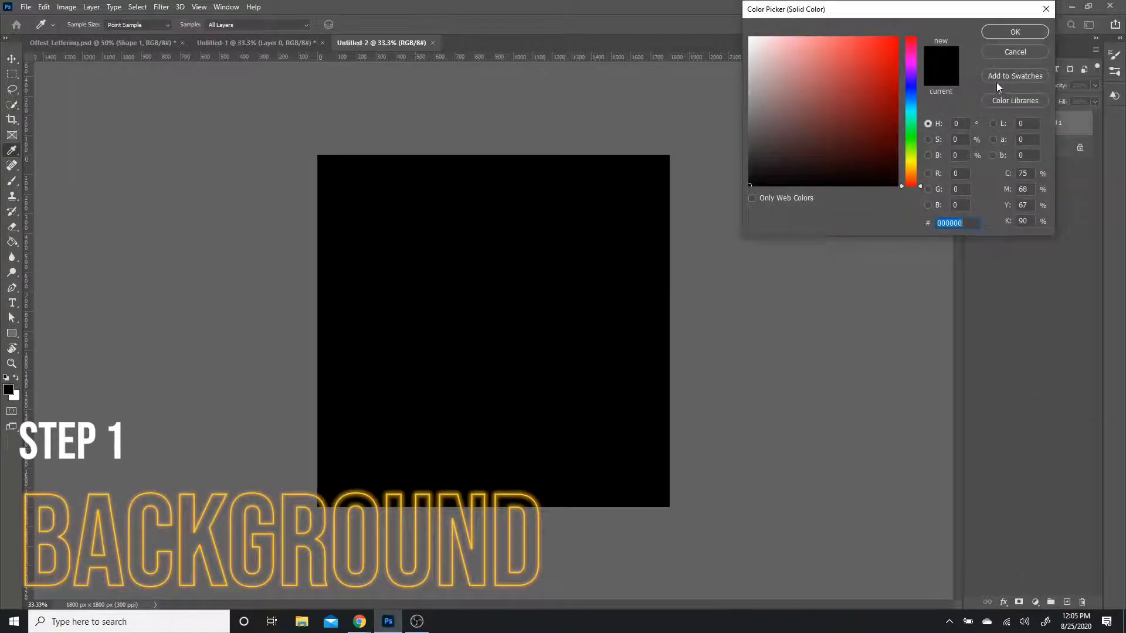
left_click(1000, 31)
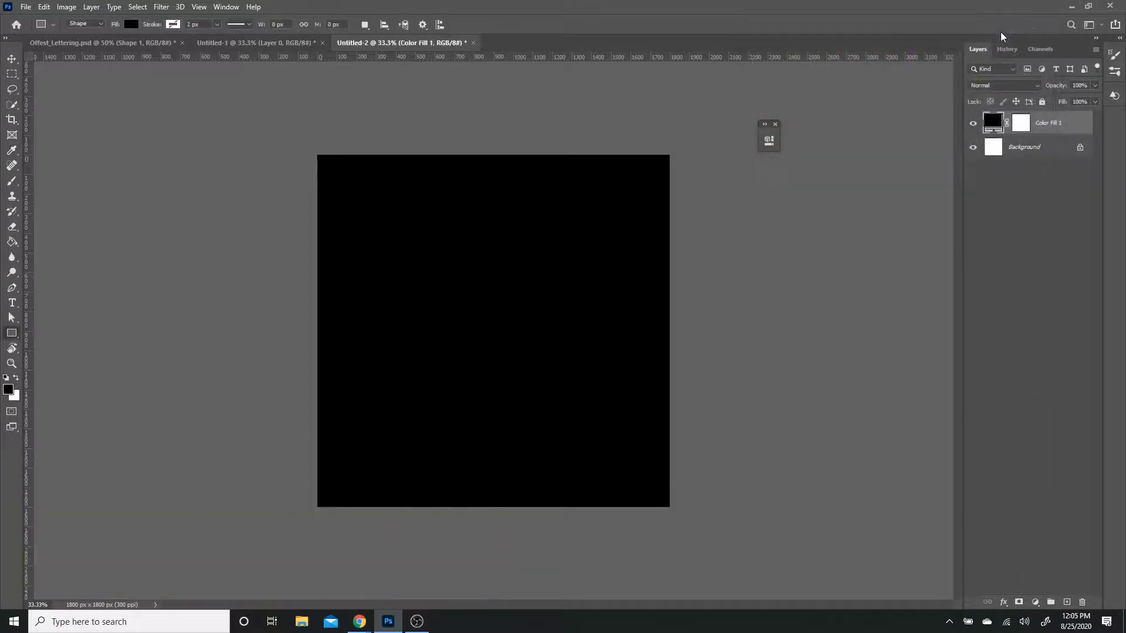
key("ctrl+v")
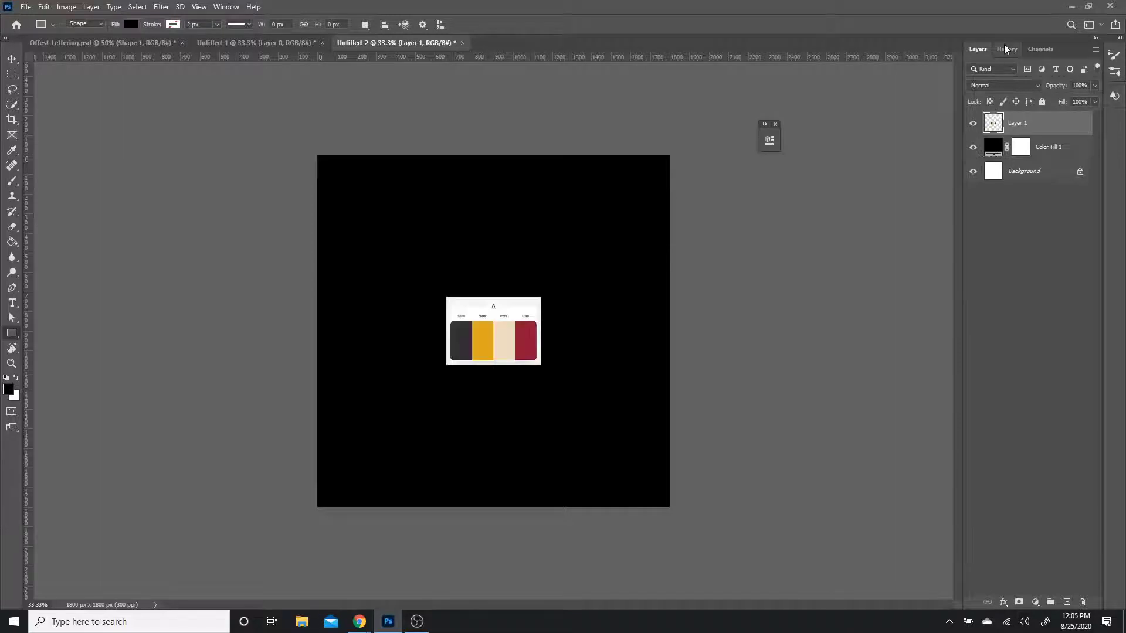
key("v")
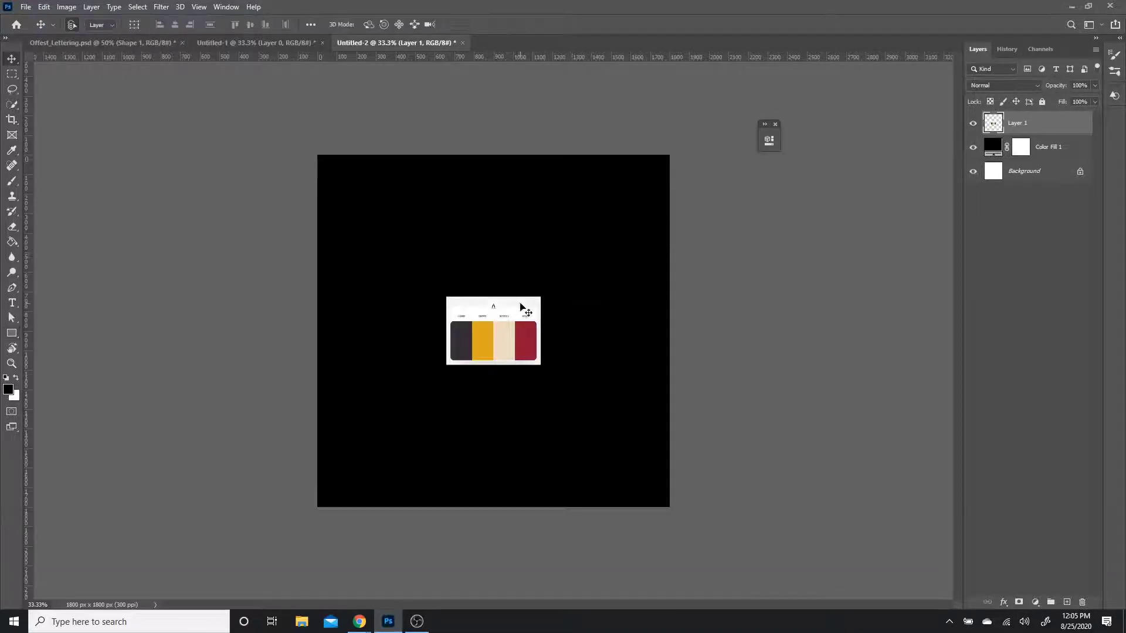
left_click_drag(514, 324, 642, 155)
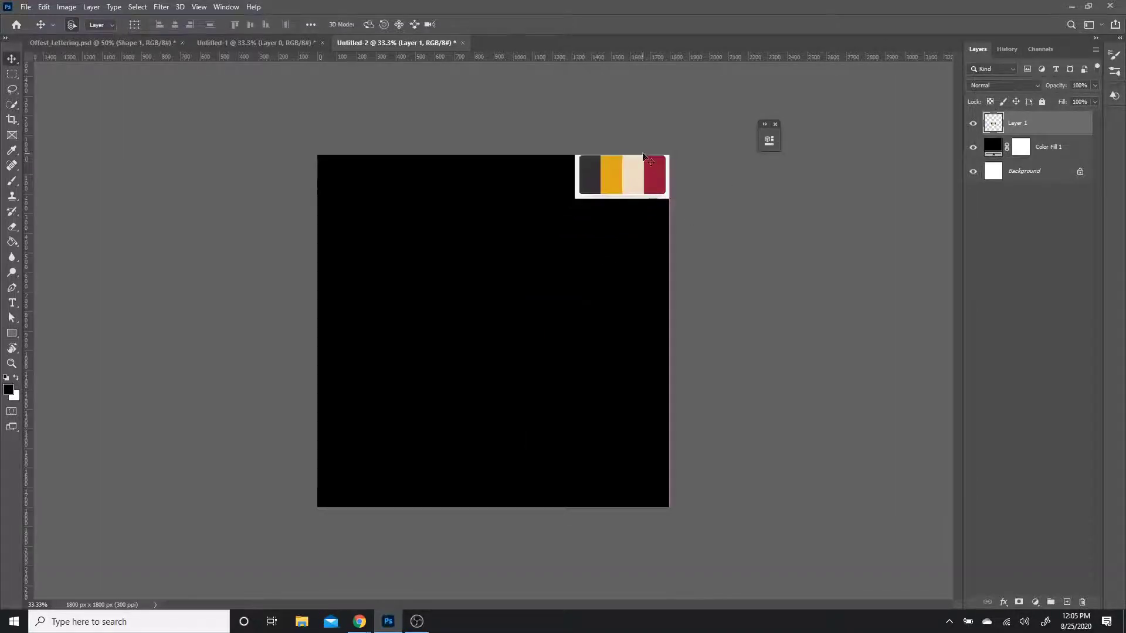
Change the fill layer's colour to the mustard yellow sampled from the palette
double_click(990, 151)
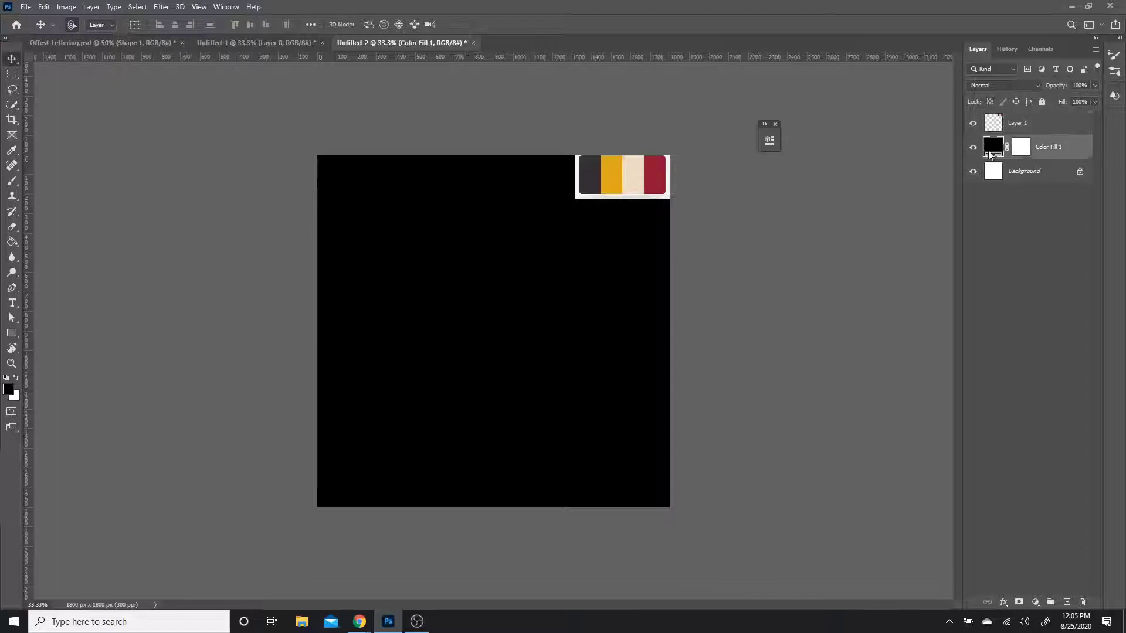
left_click(619, 173)
left_click(995, 34)
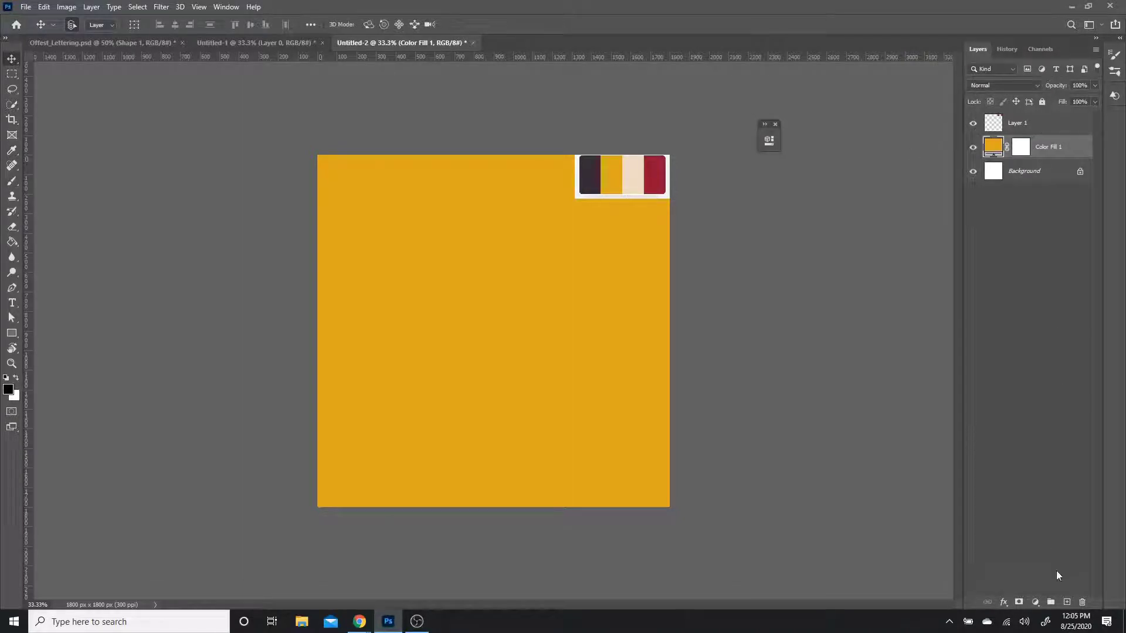
On a new layer, type the 'Wifitrain' text on the left of the canvas
left_click(1066, 603)
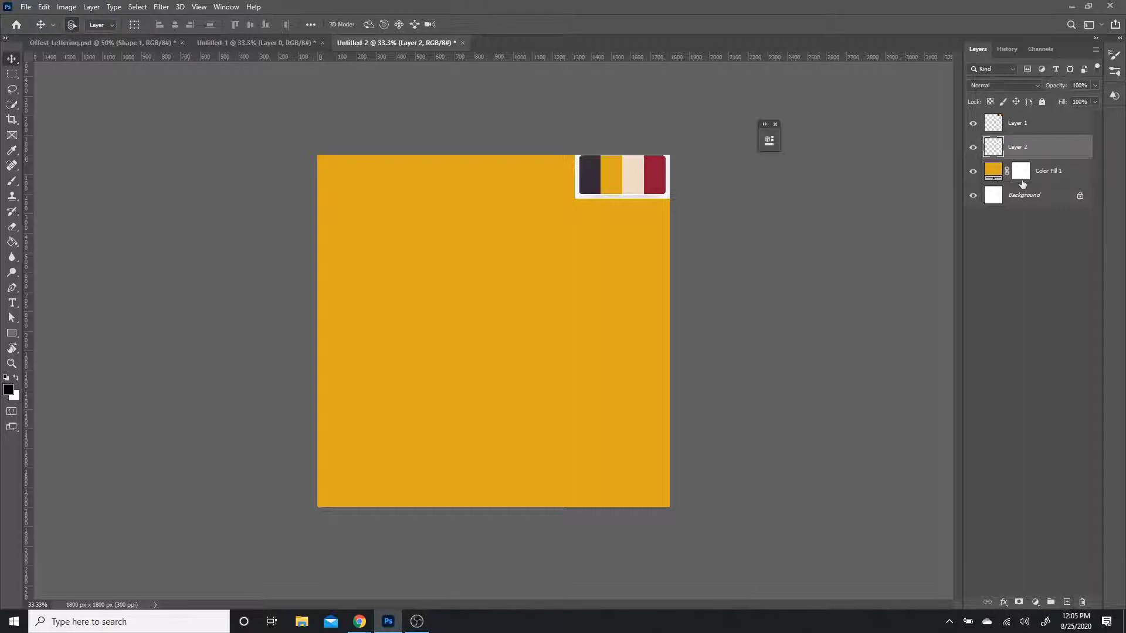
left_click(12, 303)
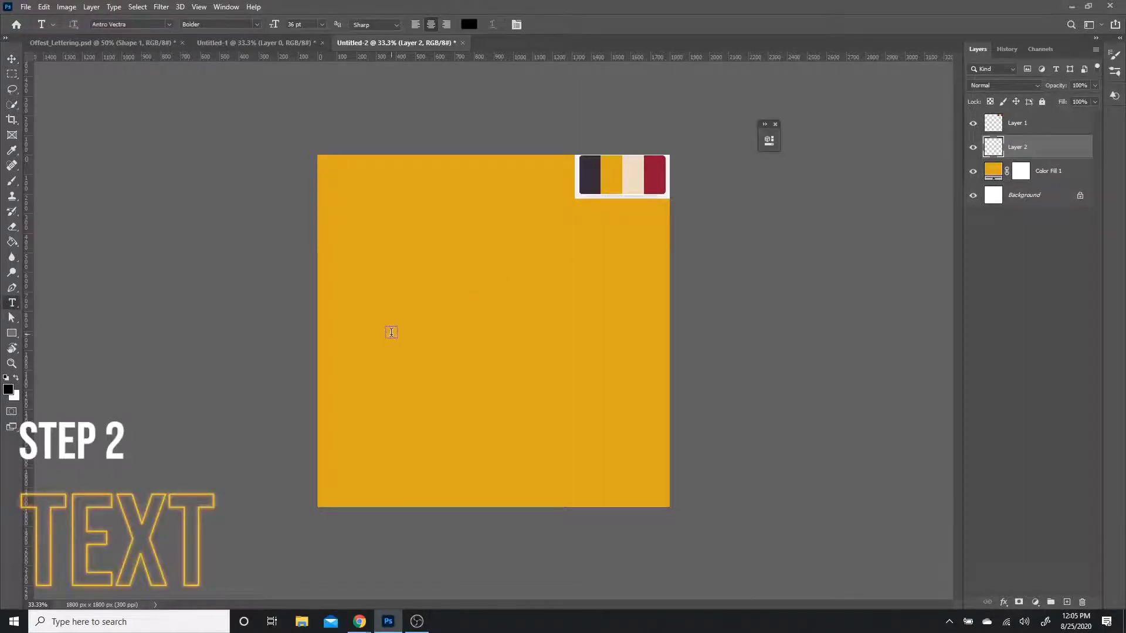
left_click(390, 331)
type("Wiftrain")
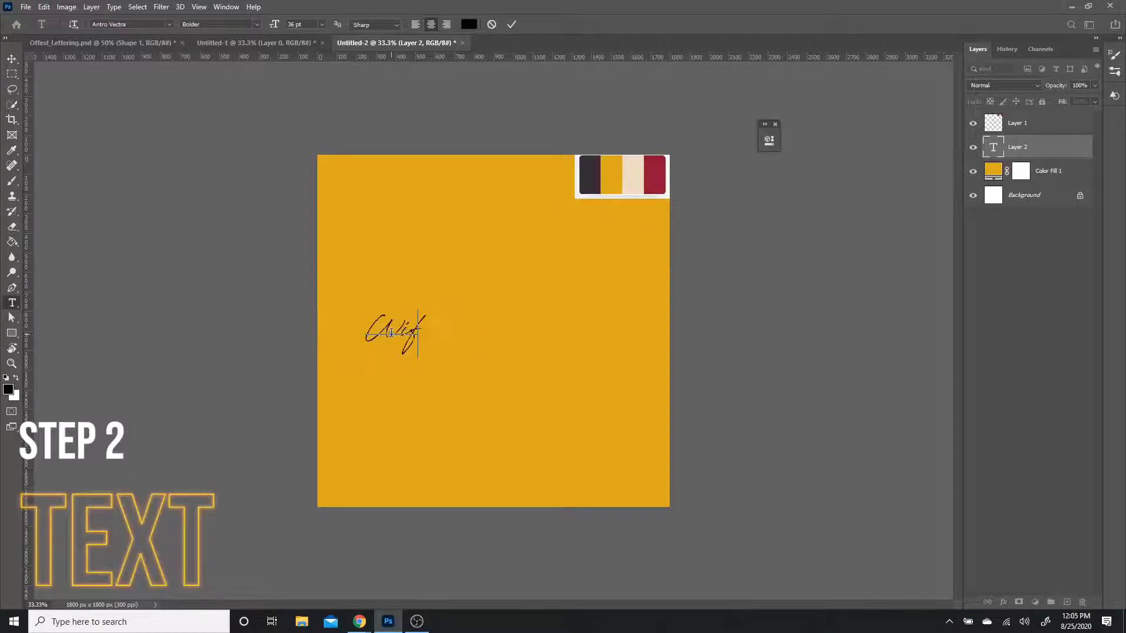
double_click(391, 332)
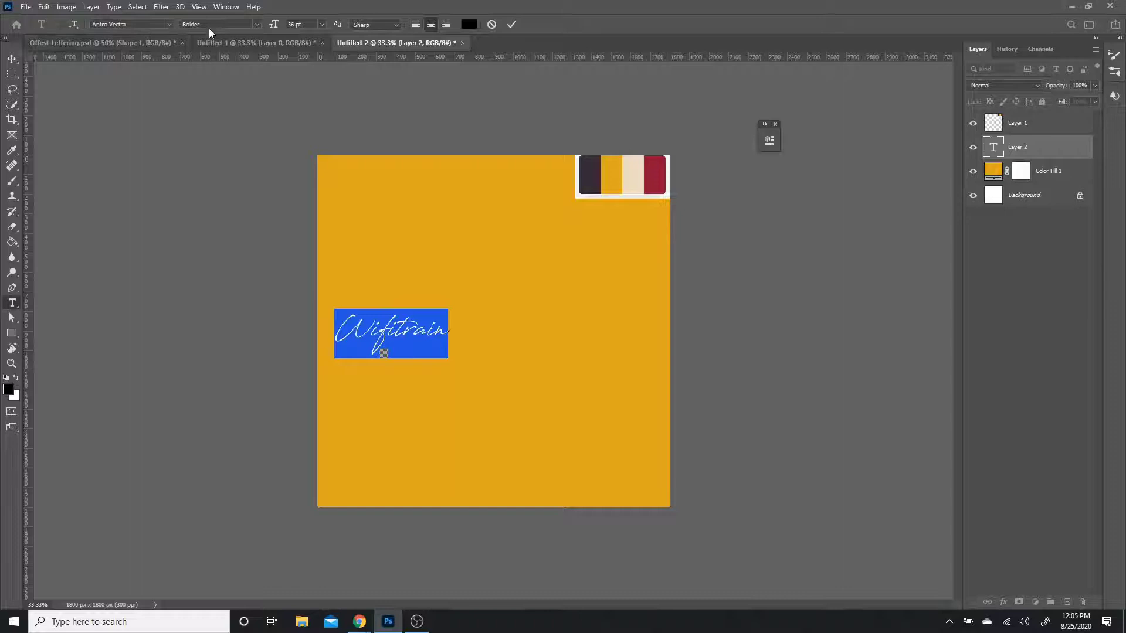
left_click(13, 319)
Scale the Wifitrain lettering up about 2.4x and move it to the canvas centre
key("ctrl+t")
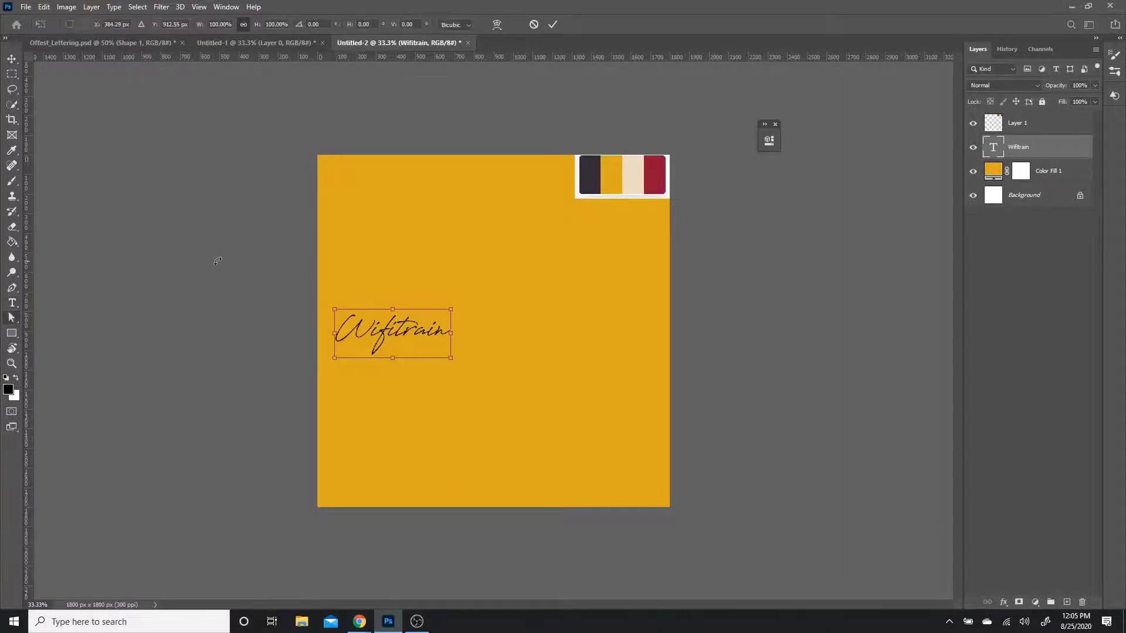
left_click_drag(395, 306, 418, 238)
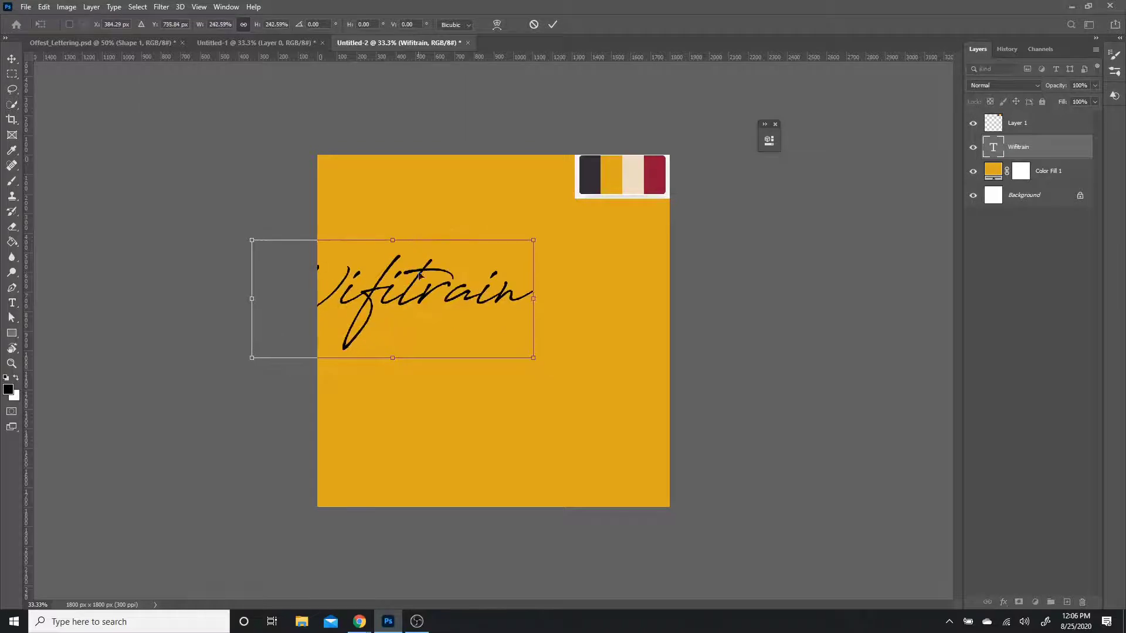
left_click_drag(422, 286, 522, 317)
key("Return")
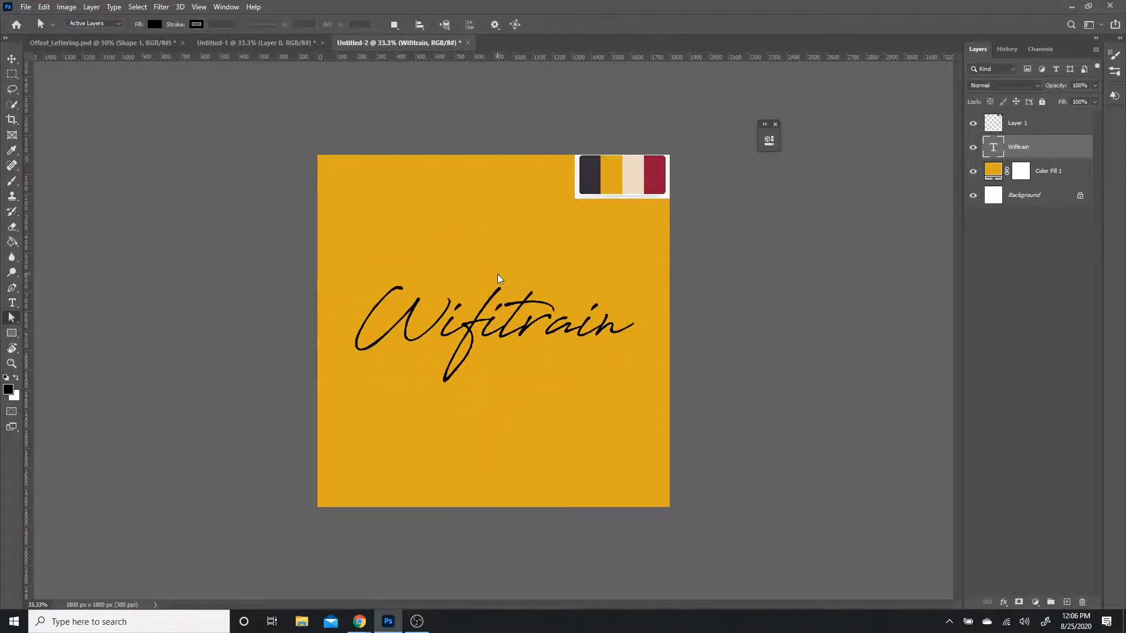
Recolour the whole Wifitrain text cream (#eddfc8), sampled from the palette
key("t")
left_click_drag(620, 316, 334, 235)
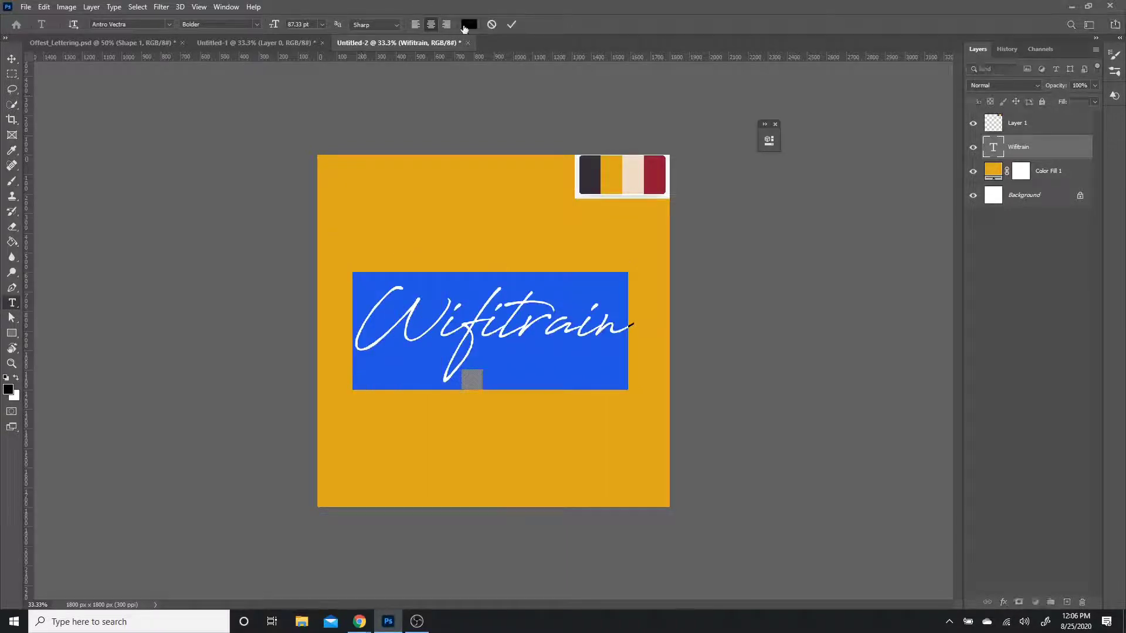
left_click(468, 24)
left_click(635, 188)
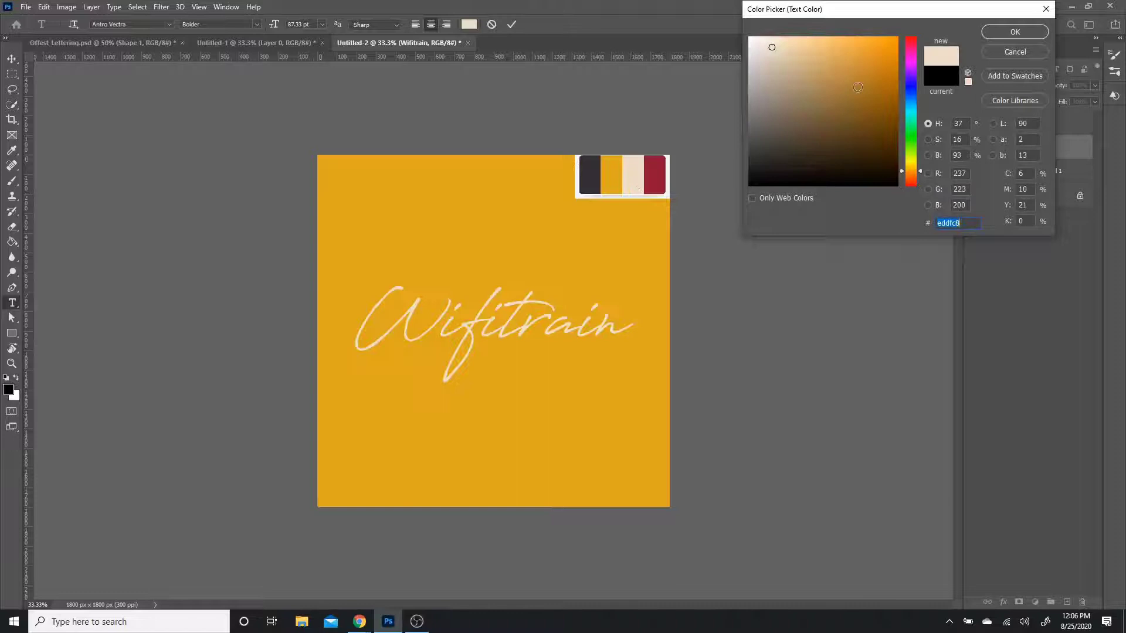
left_click(1014, 33)
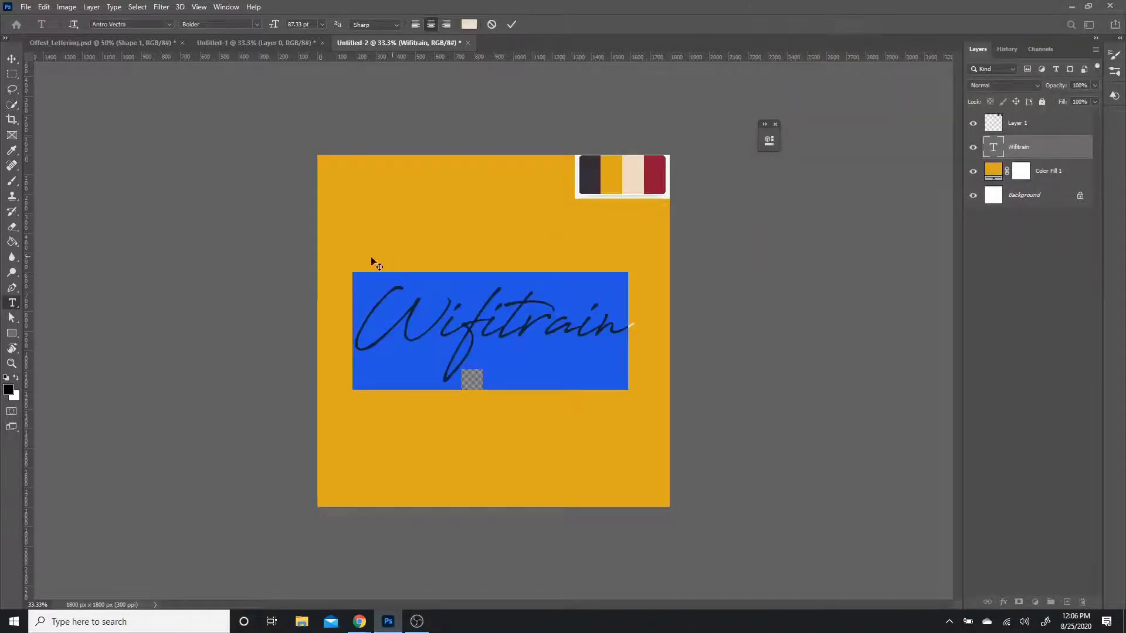
left_click(13, 319)
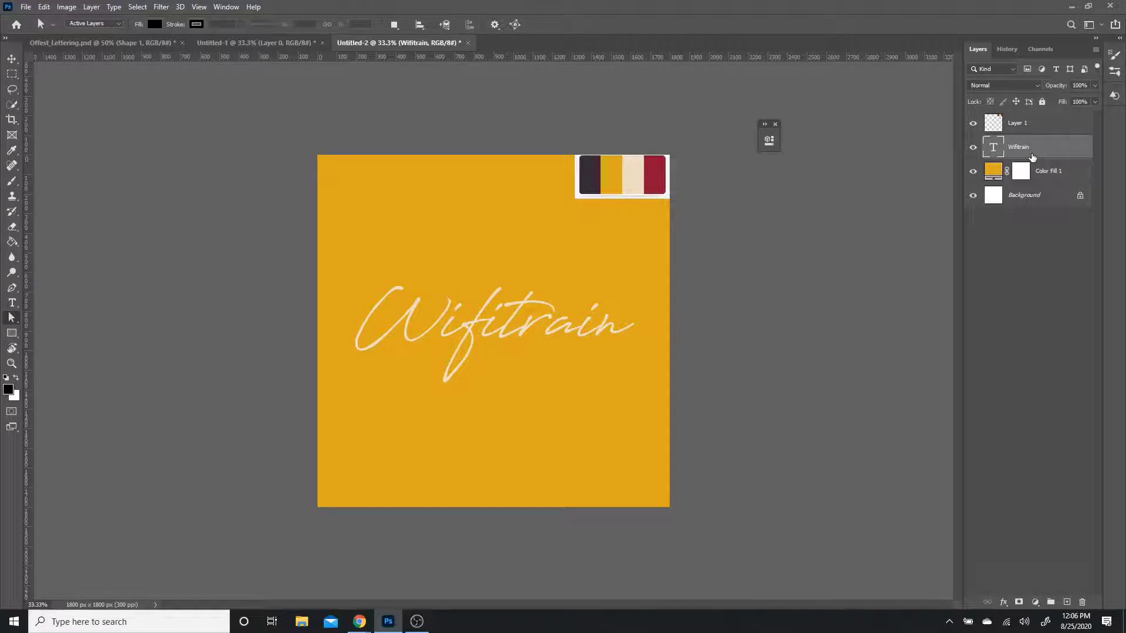
Duplicate the Wifitrain text layer and load the original lettering as a selection
key("ctrl+j")
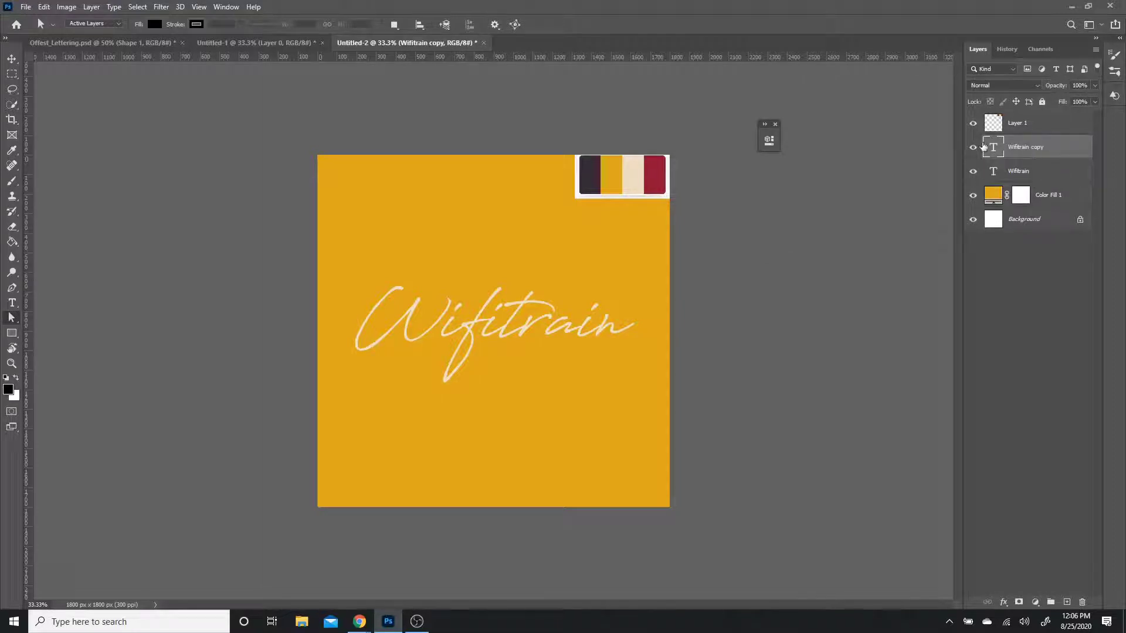
left_click(1046, 178)
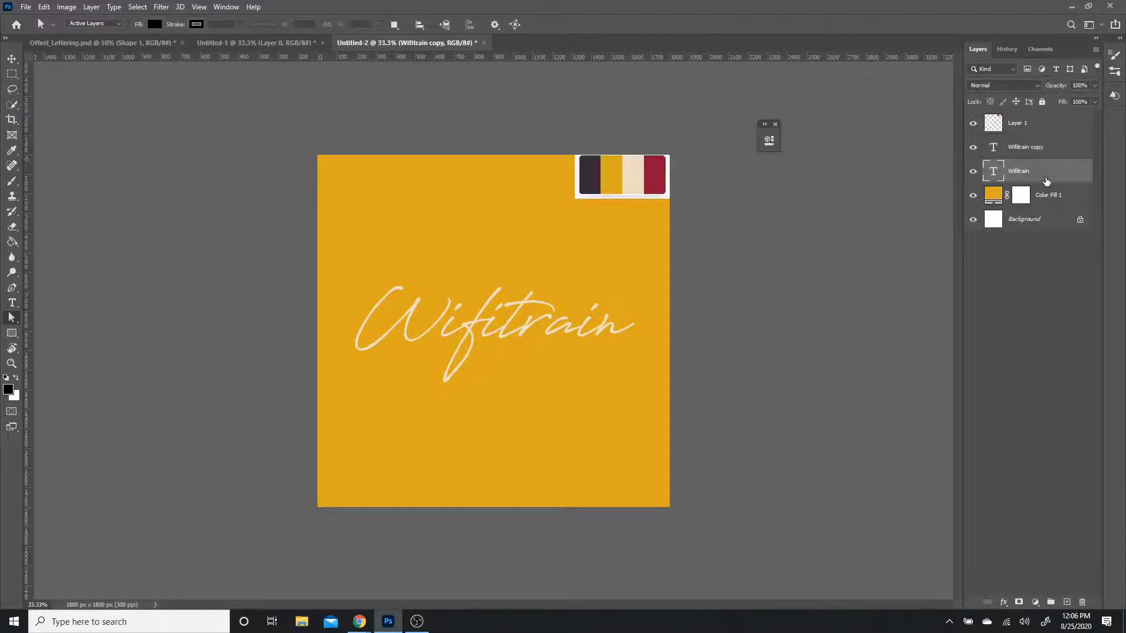
left_click(1000, 176, "ctrl")
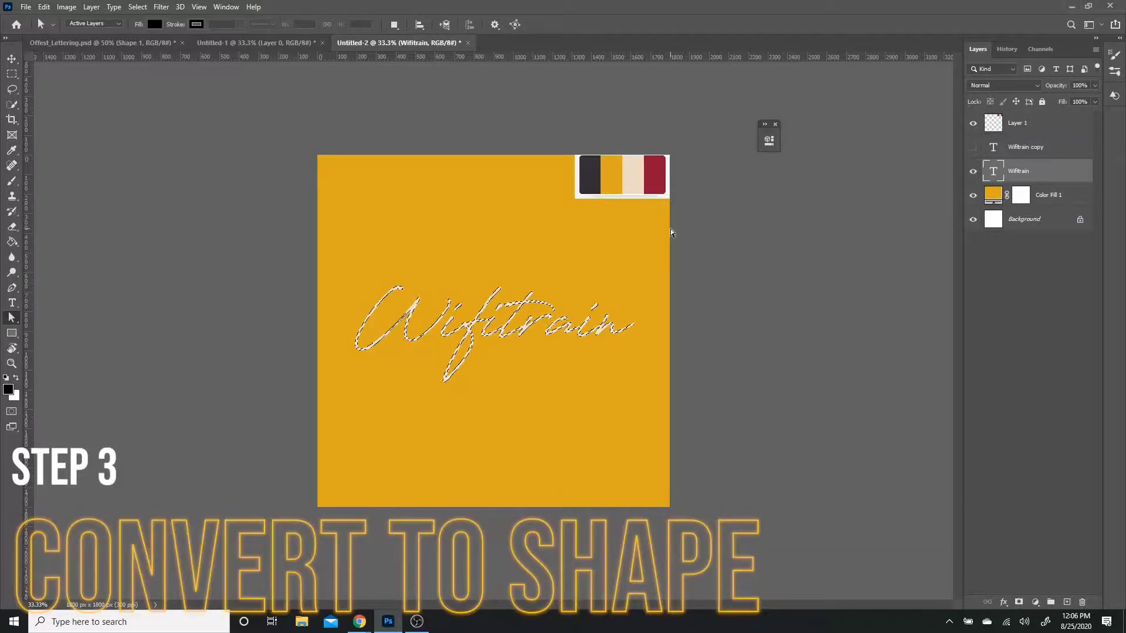
Convert the lettering selection into a work path with tolerance 0.5, then into a Shape 1 layer
left_click(11, 105)
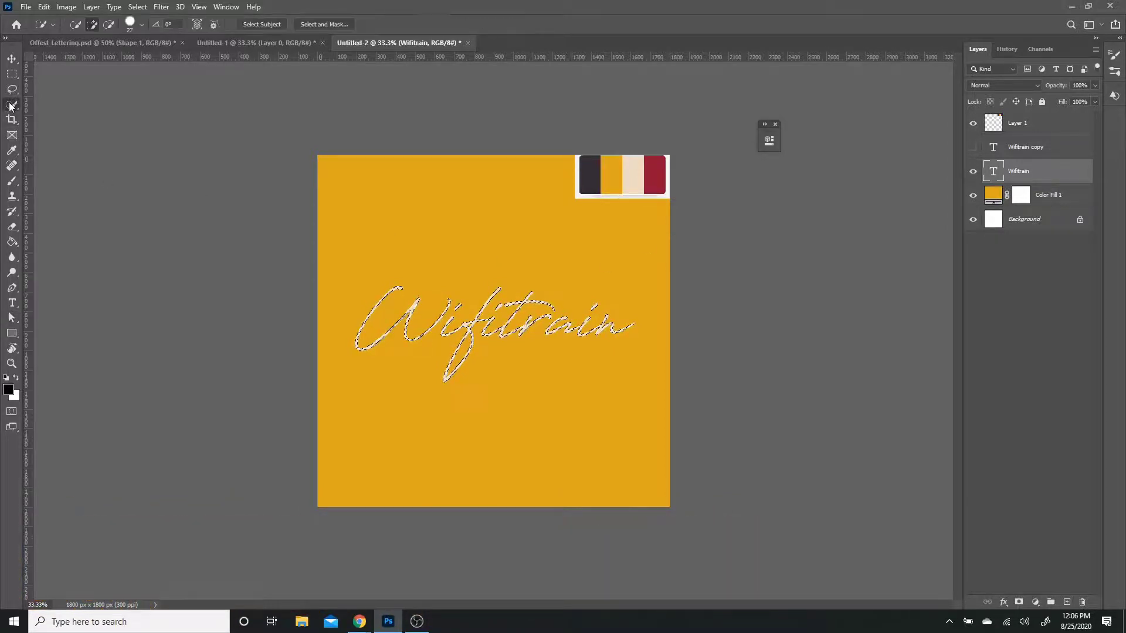
right_click(492, 231)
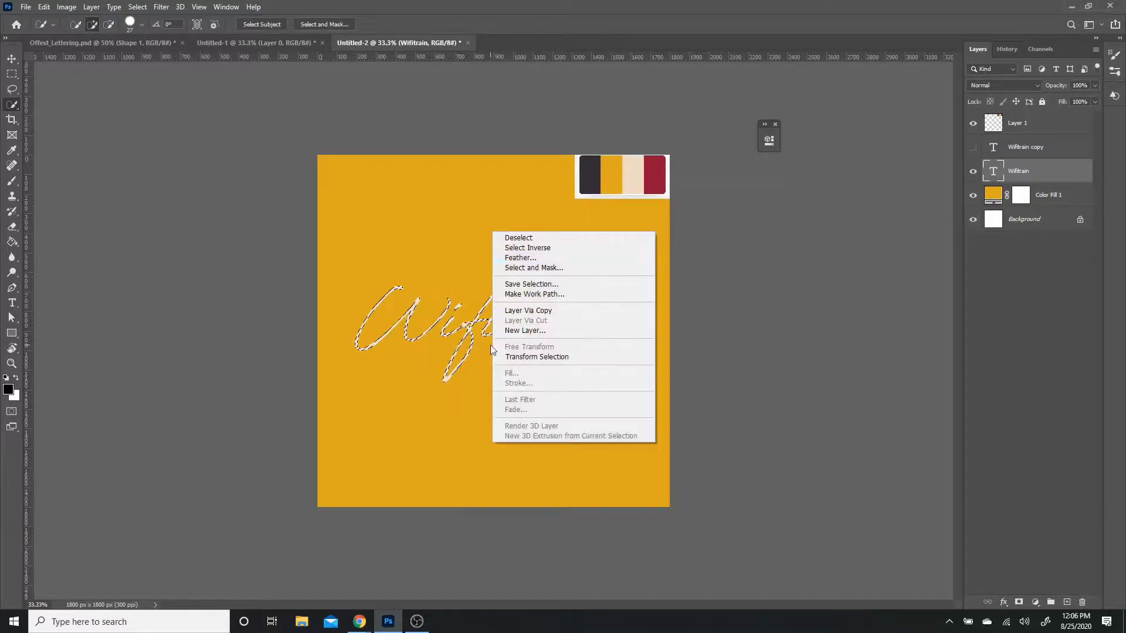
left_click(552, 289)
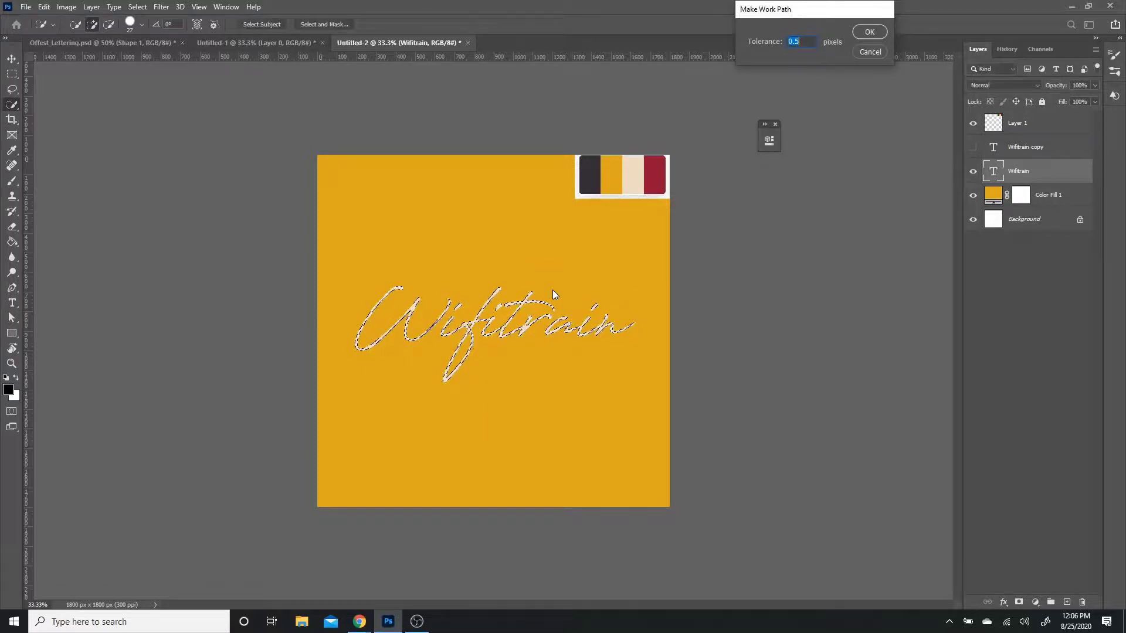
key("Return")
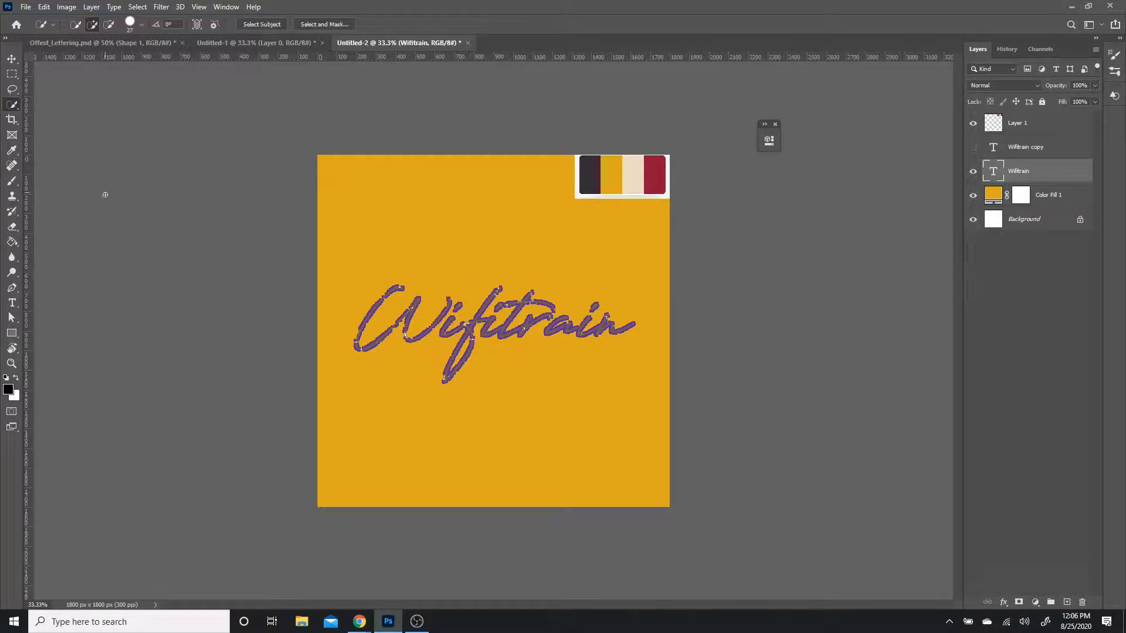
left_click(11, 288)
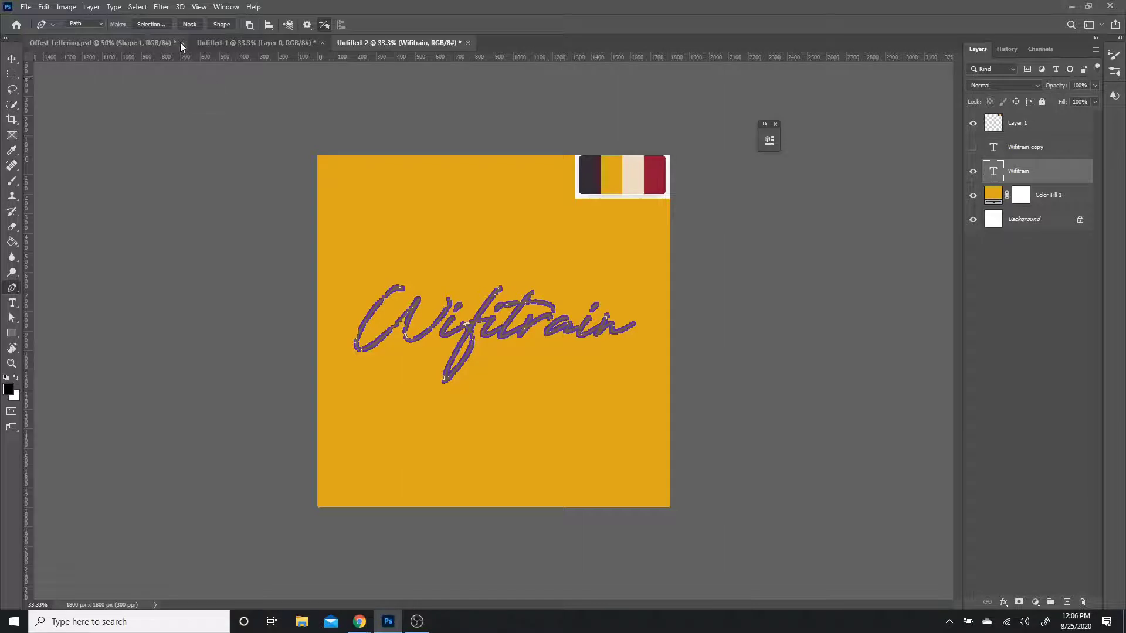
left_click(222, 24)
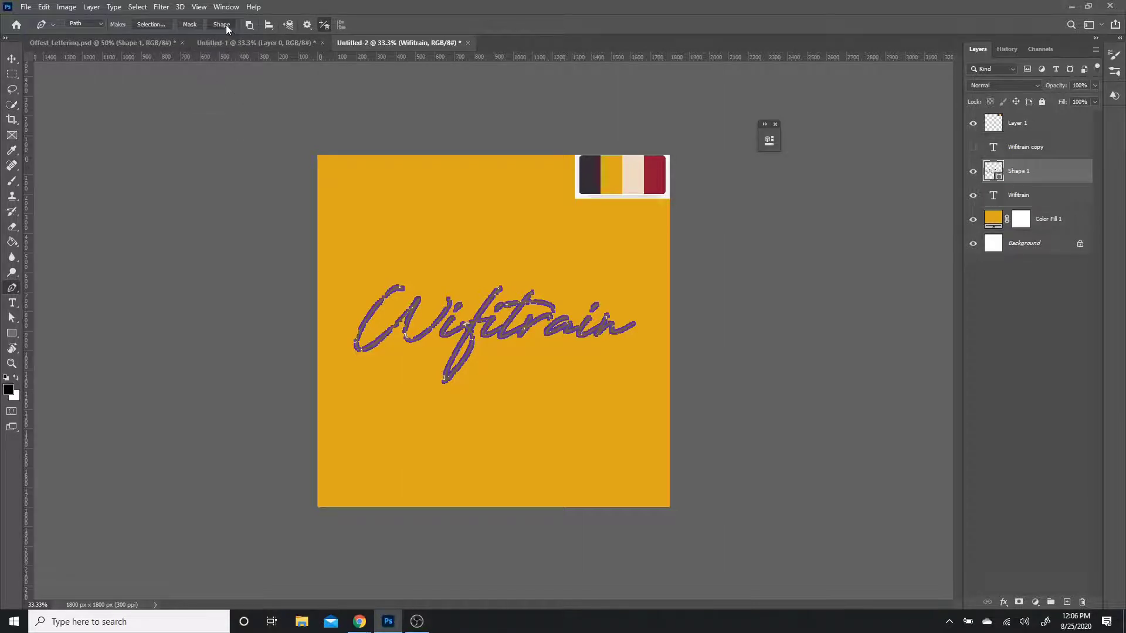
Give the Shape 1 lettering a burgundy fill sampled from the palette
left_click(11, 334)
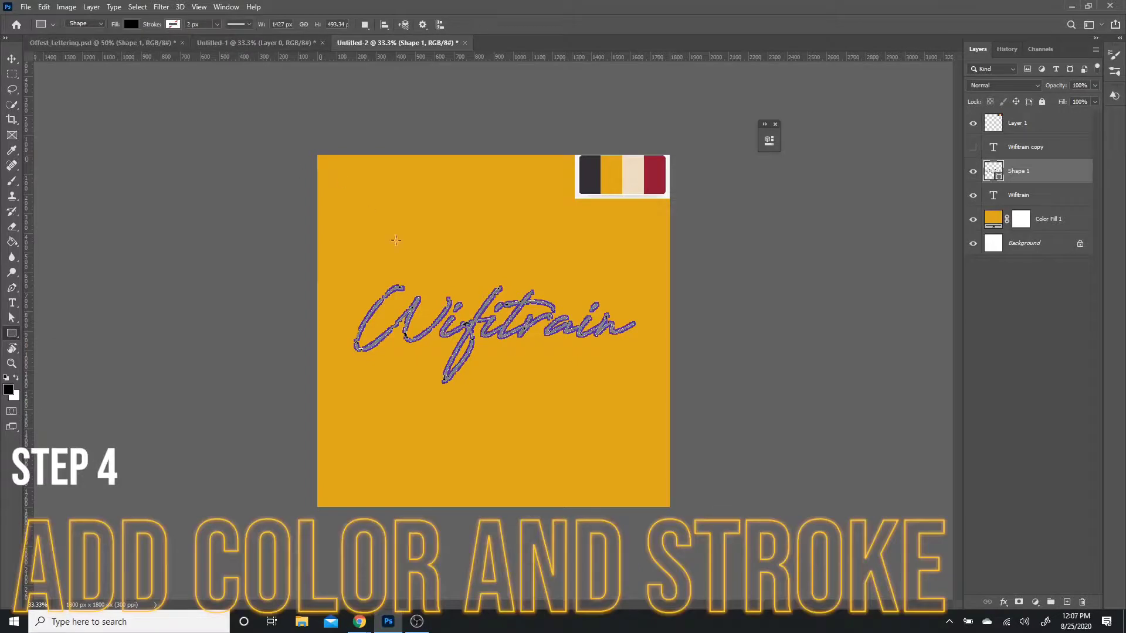
left_click(130, 25)
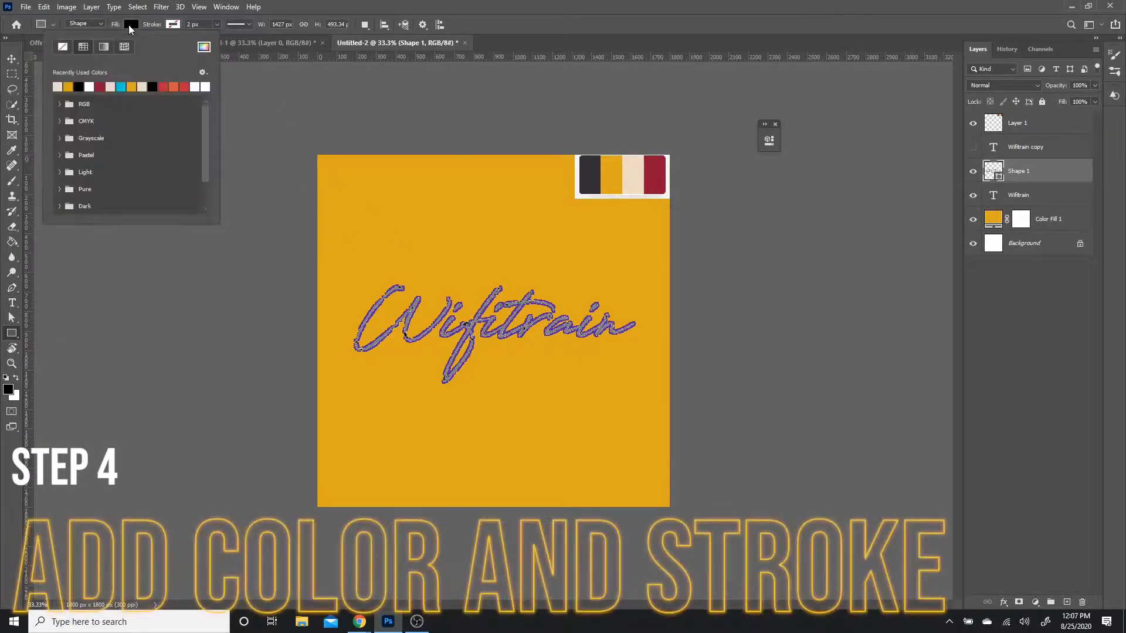
left_click(202, 47)
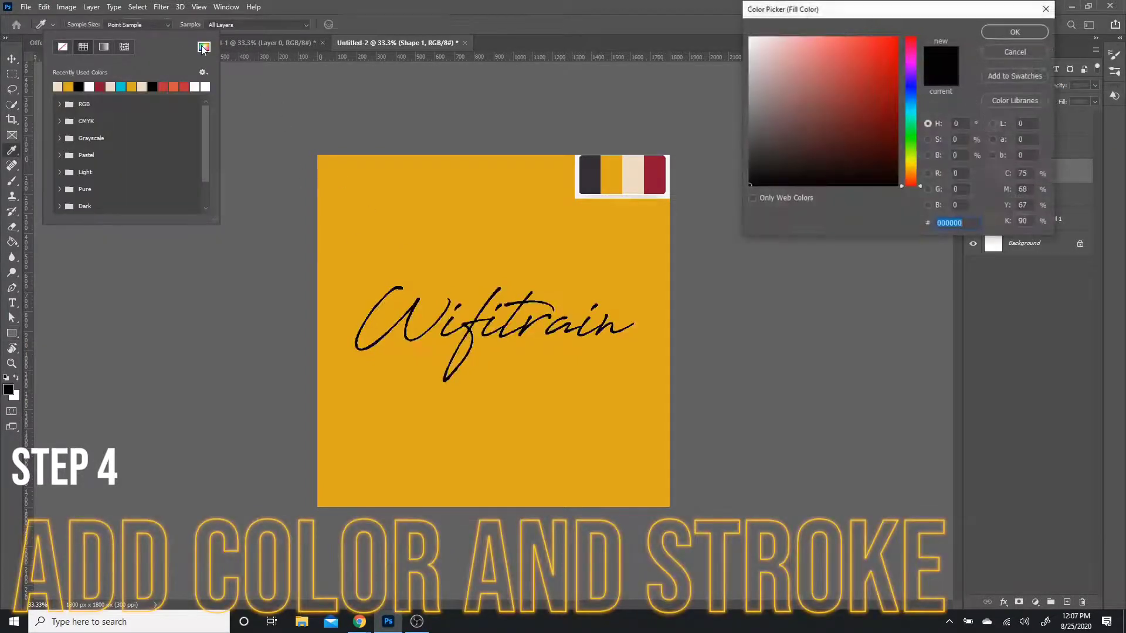
left_click(657, 179)
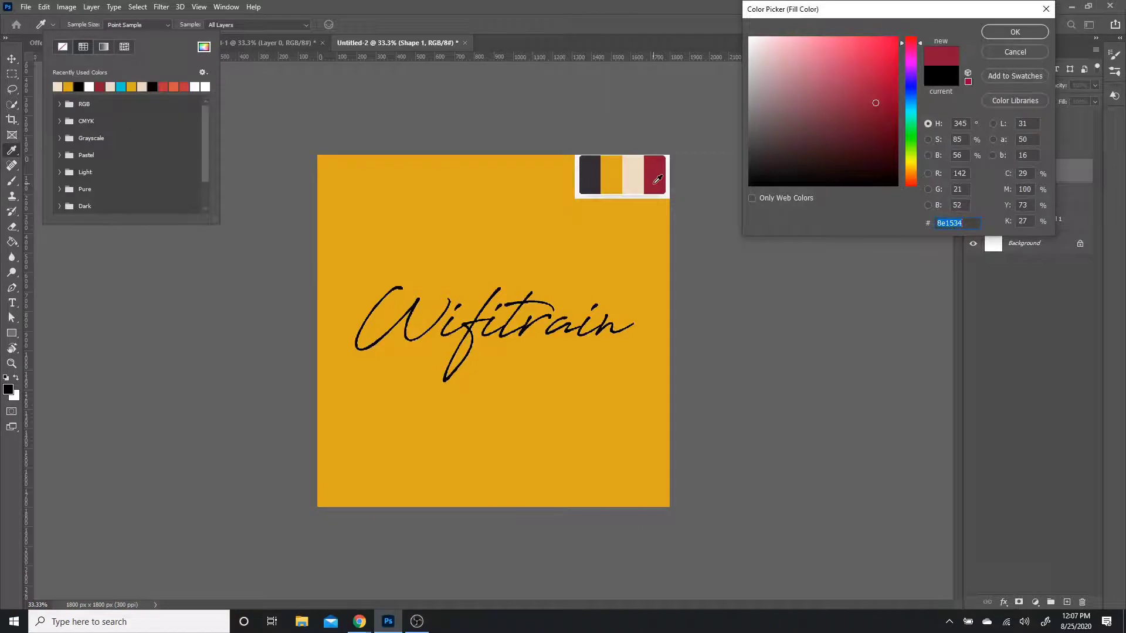
left_click(1013, 33)
Give the shape a burgundy stroke, 10 px wide
left_click(171, 24)
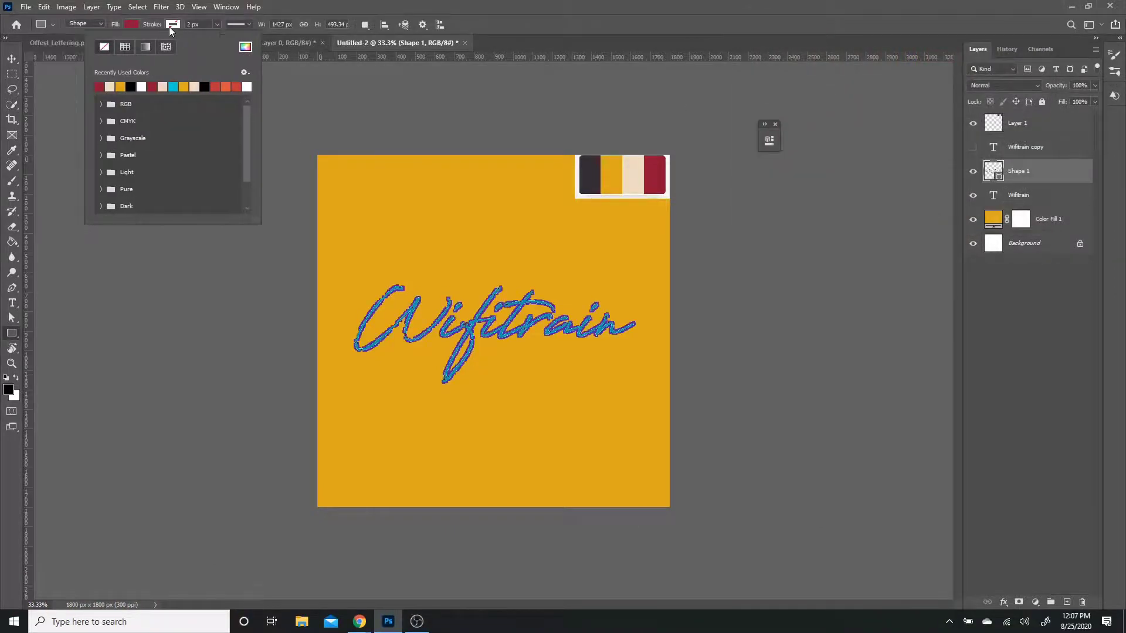
left_click(243, 47)
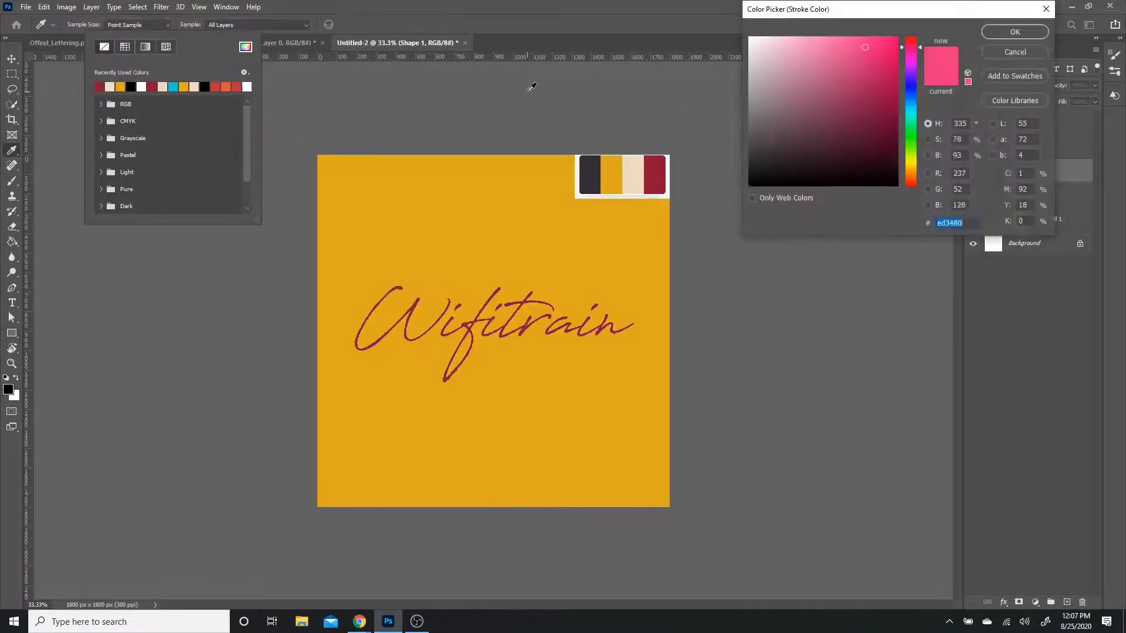
left_click(655, 168)
left_click(1015, 34)
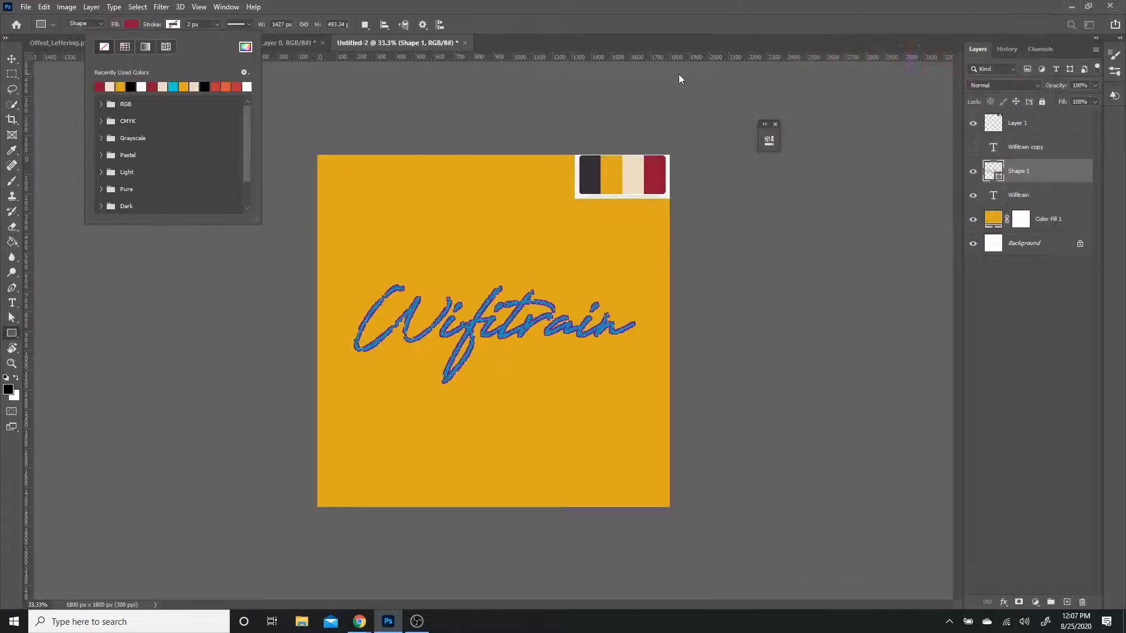
left_click(204, 26)
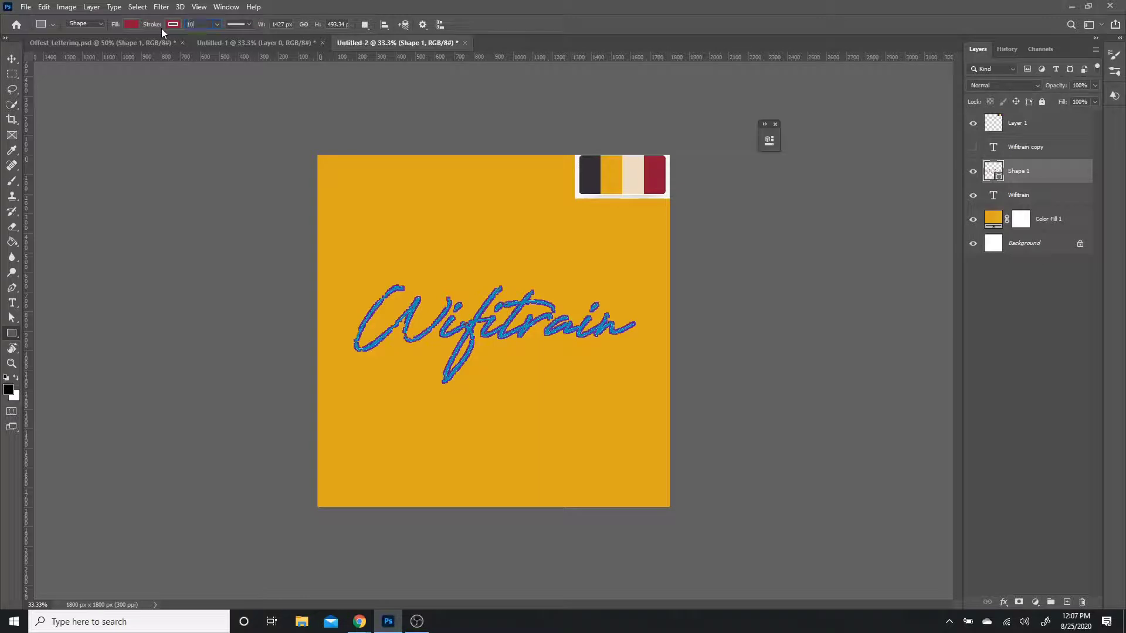
key("Return")
Set the stroke alignment to Outside the lettering path
left_click(244, 24)
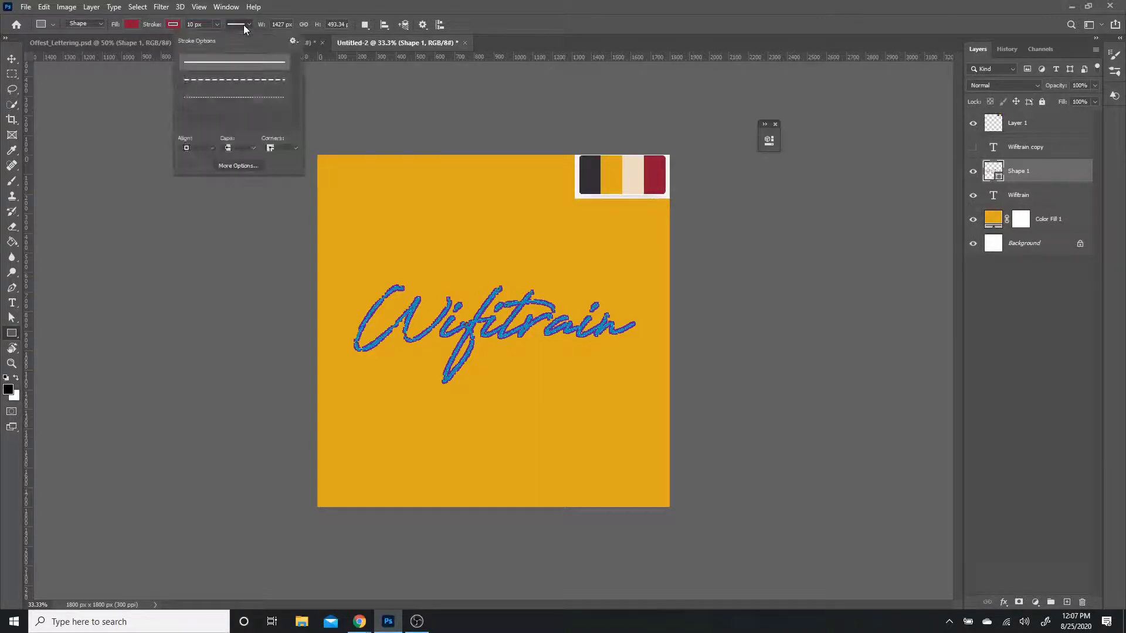
left_click(212, 148)
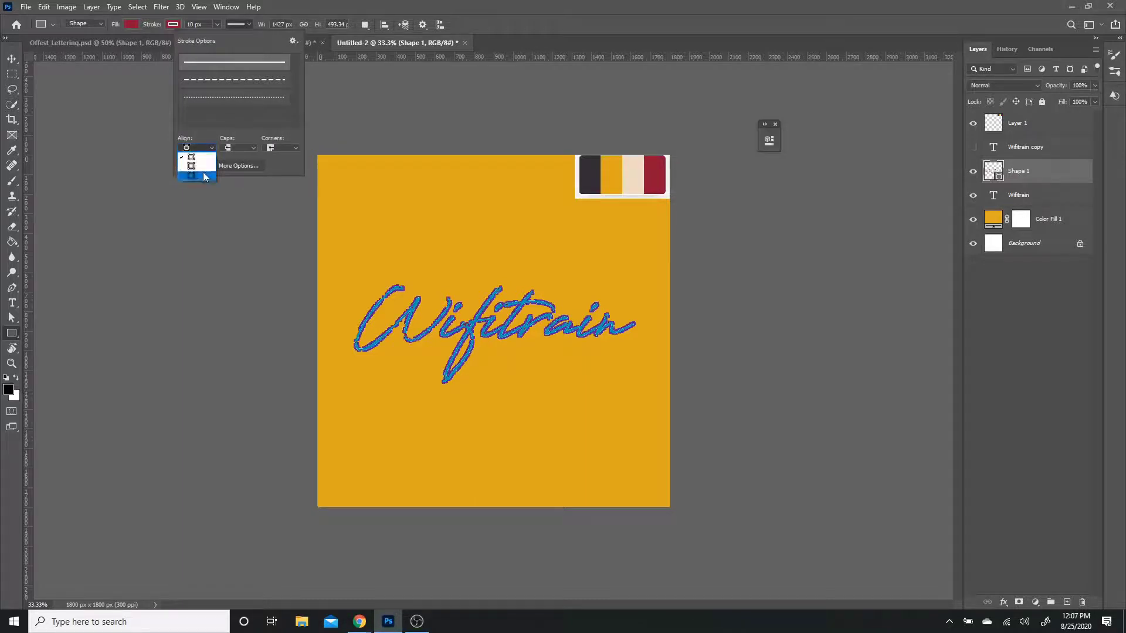
left_click(204, 174)
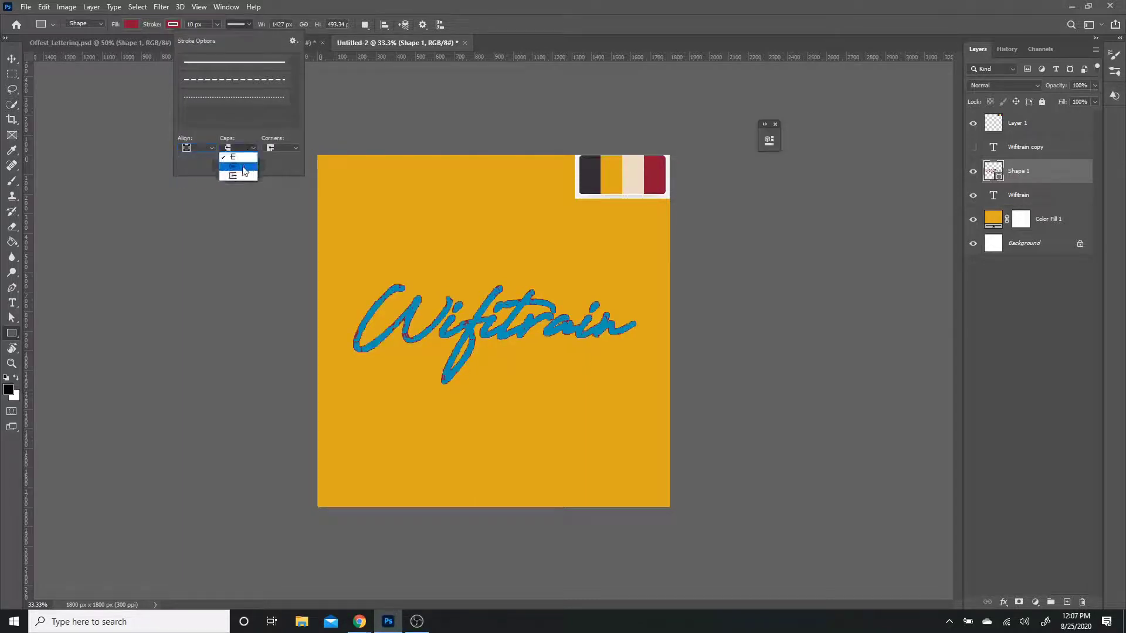
Make the Wifitrain copy layer visible, select it and rasterize its type
left_click(1056, 251)
left_click(1055, 251)
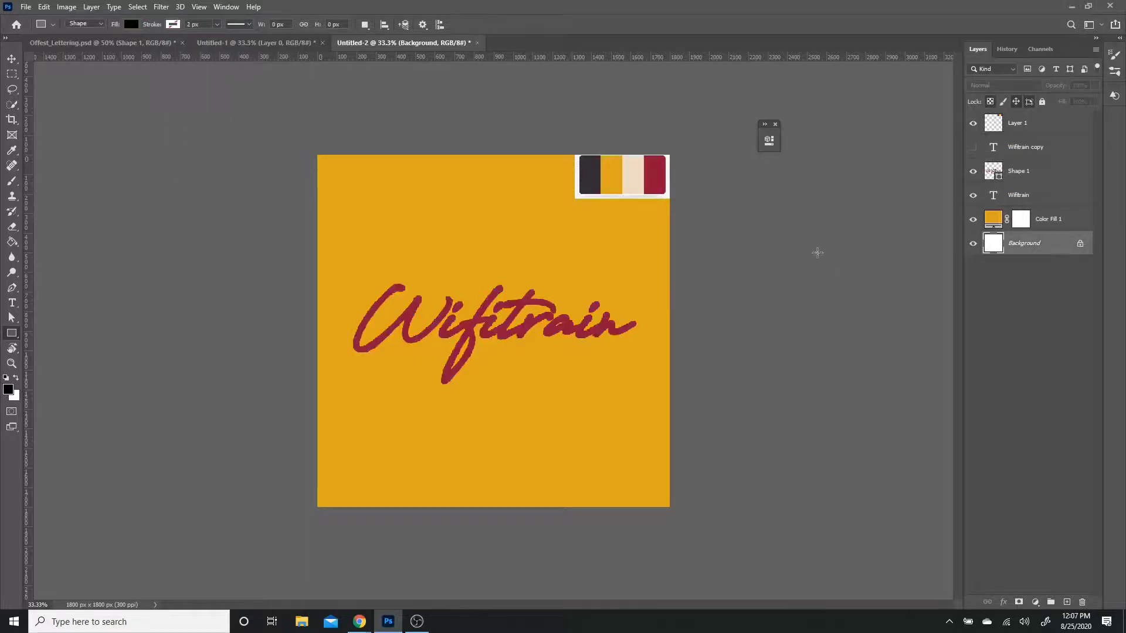
left_click(973, 148)
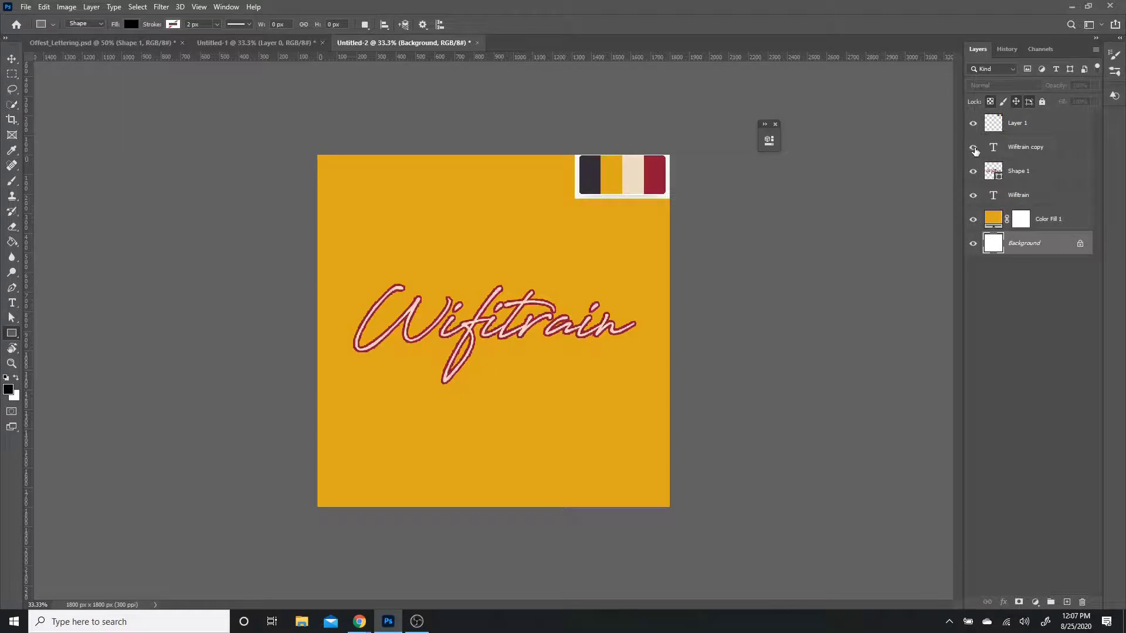
left_click(1063, 153)
right_click(1062, 153)
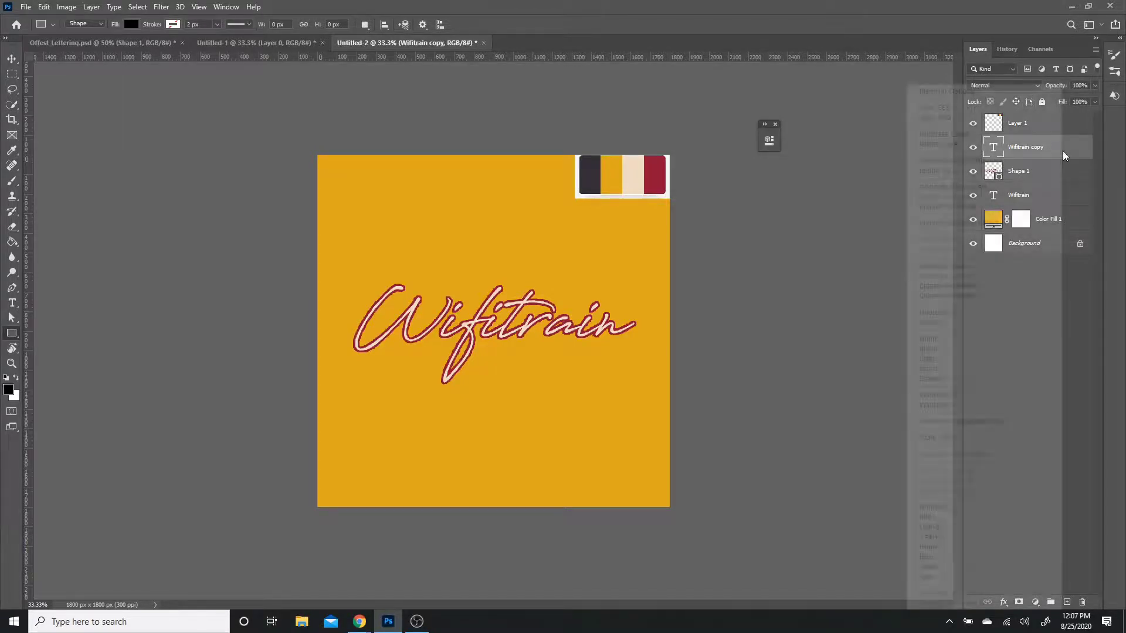
left_click(973, 267)
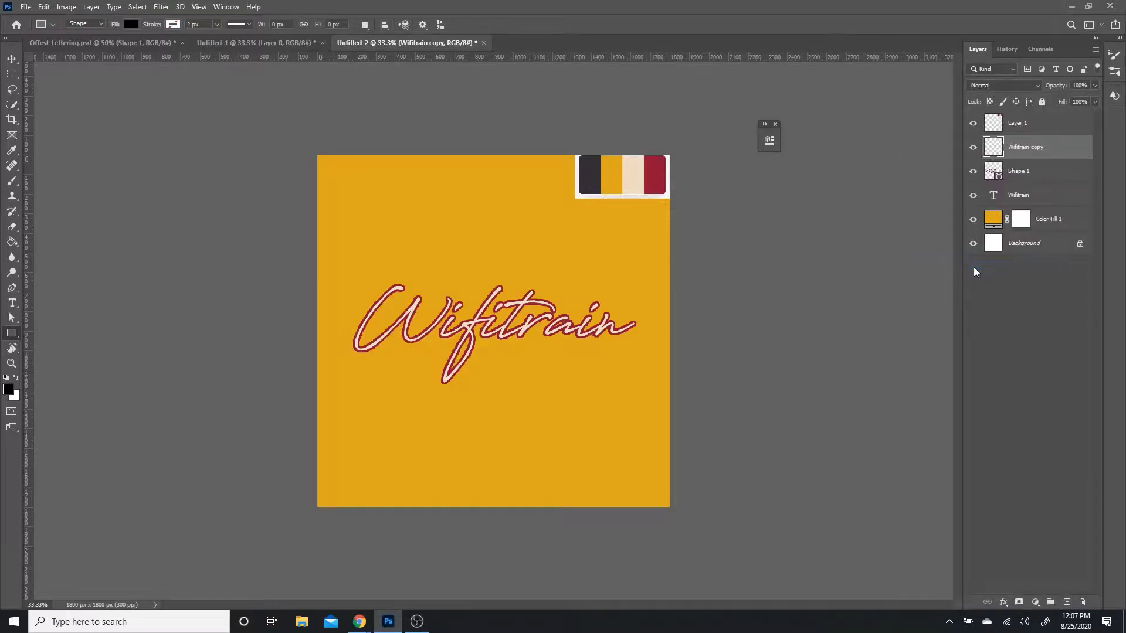
Warp the Wifitrain copy by pulling its corners and edges and shifting it left and up
left_click(43, 7)
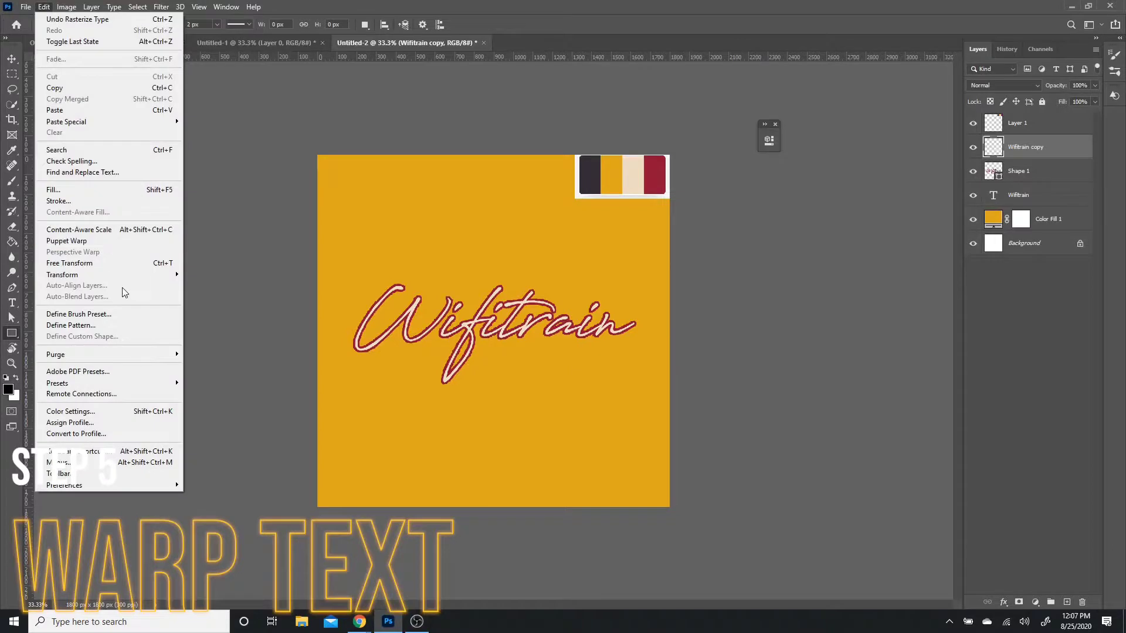
mouse_move(130, 277)
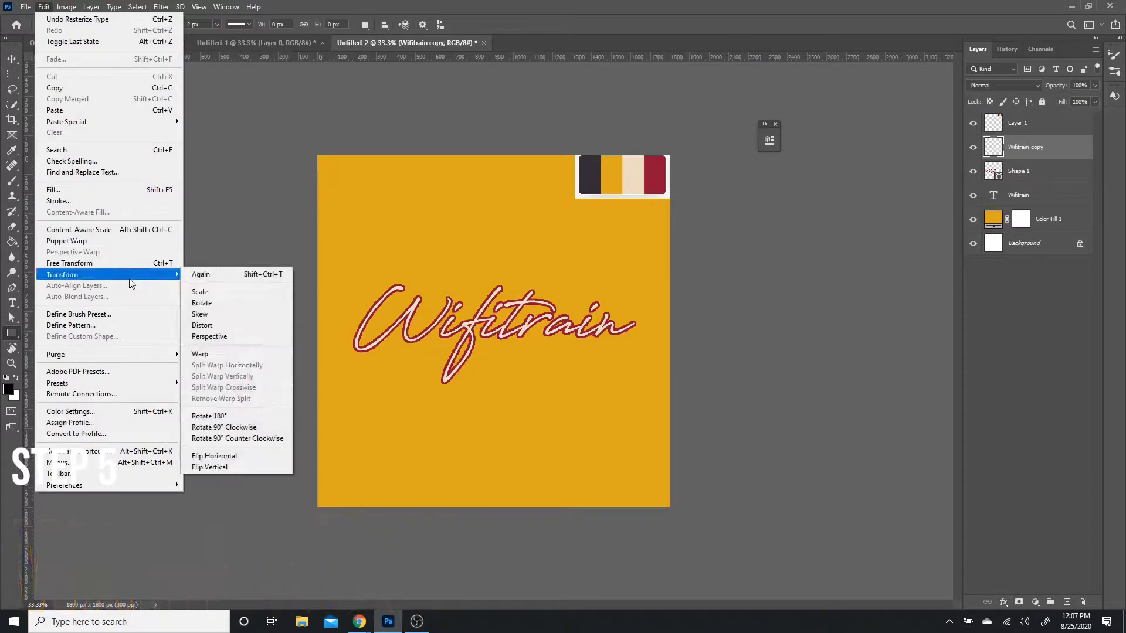
left_click(242, 352)
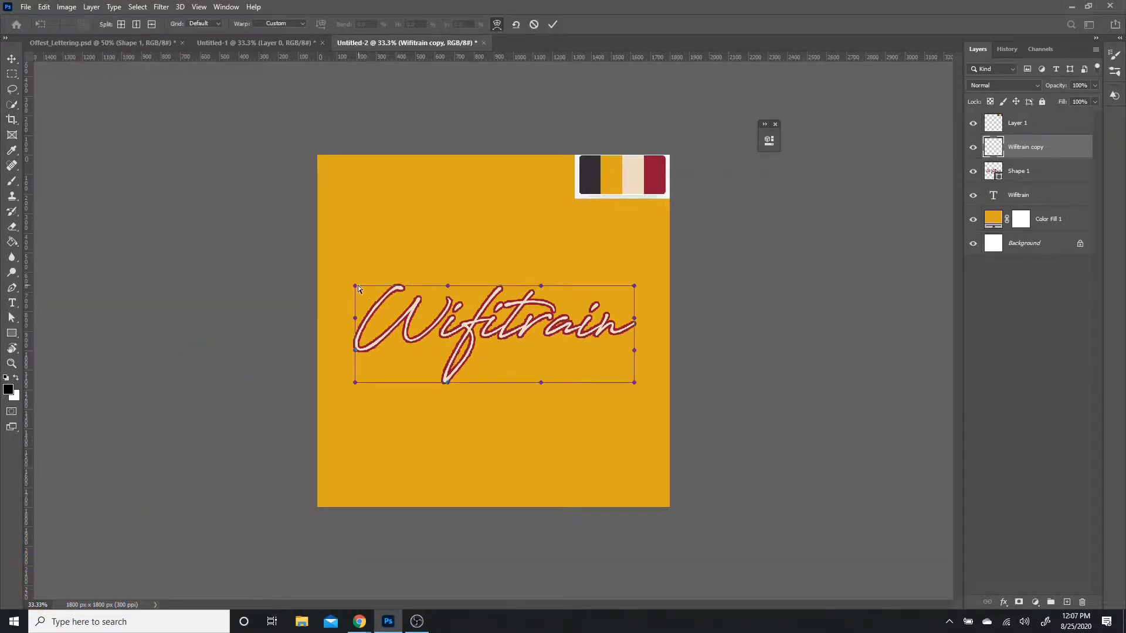
left_click_drag(358, 288, 358, 277)
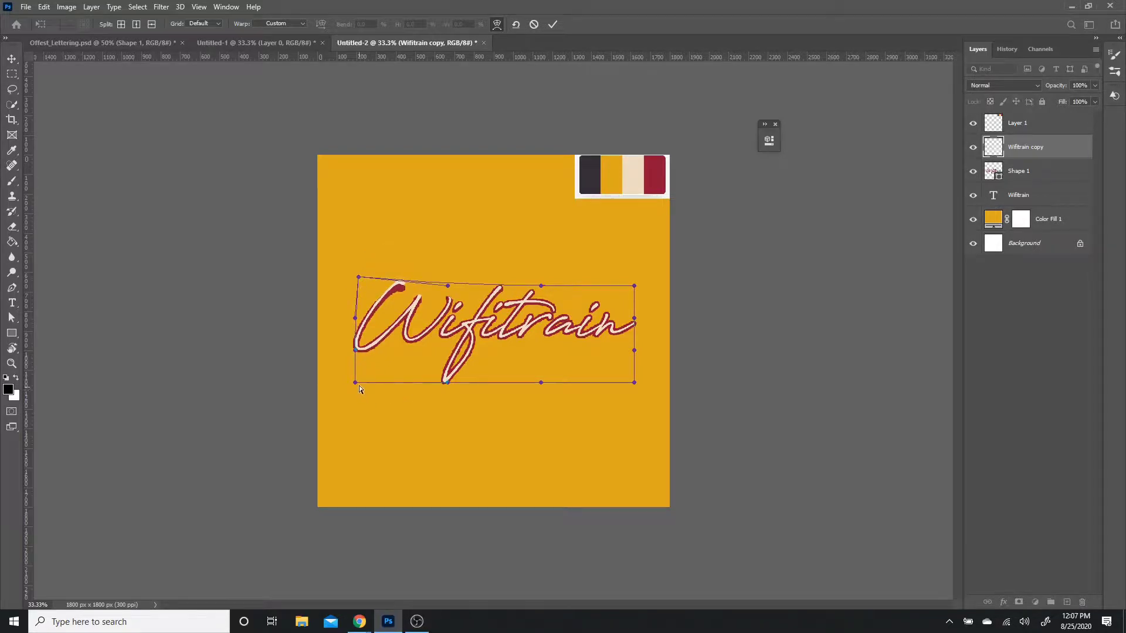
left_click_drag(357, 384, 354, 390)
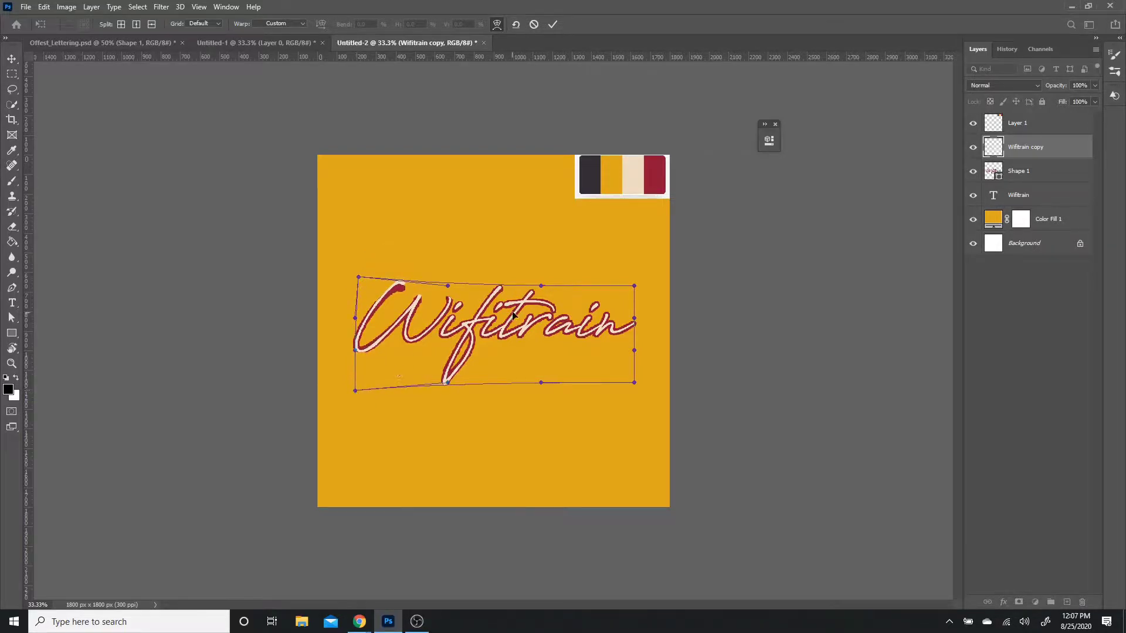
left_click_drag(540, 288, 547, 278)
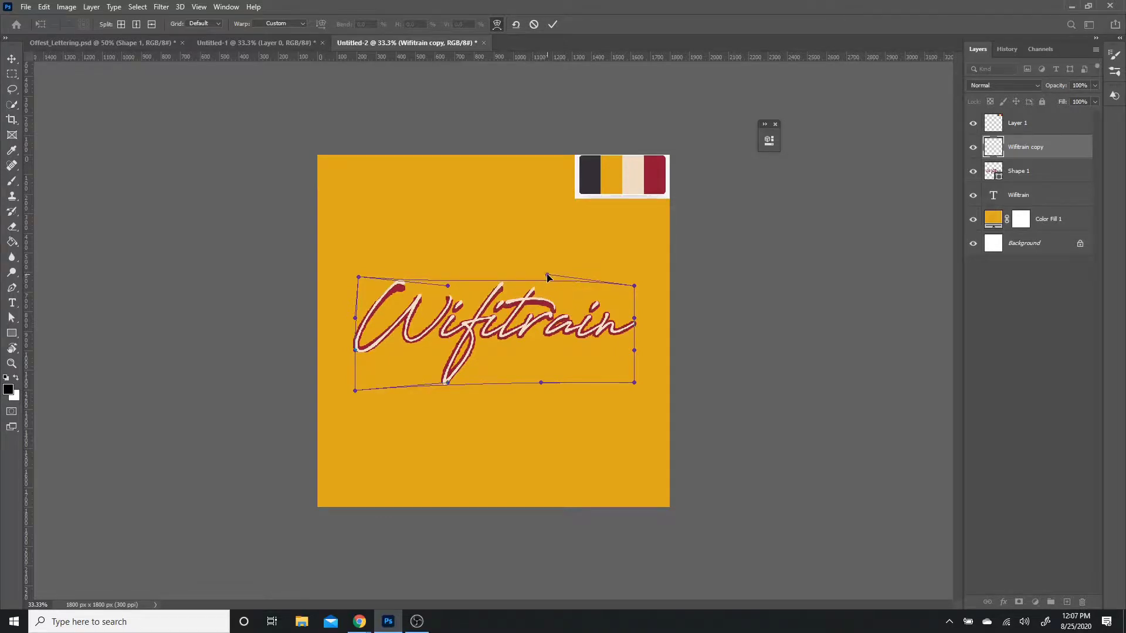
left_click_drag(541, 384, 538, 408)
left_click_drag(563, 336, 376, 350)
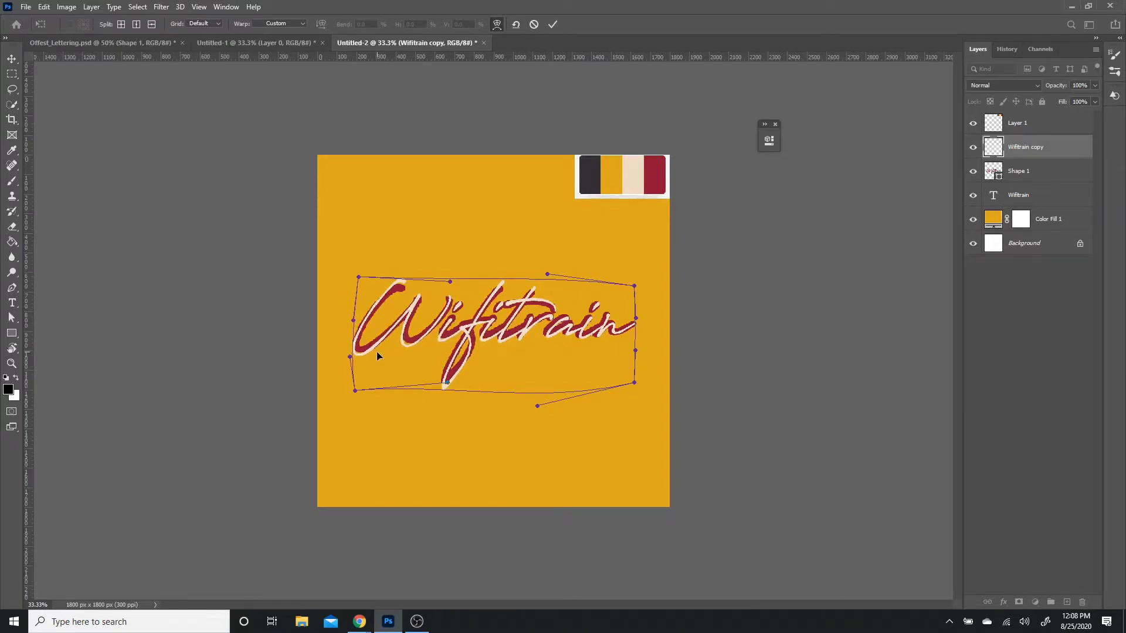
left_click_drag(603, 323, 639, 313)
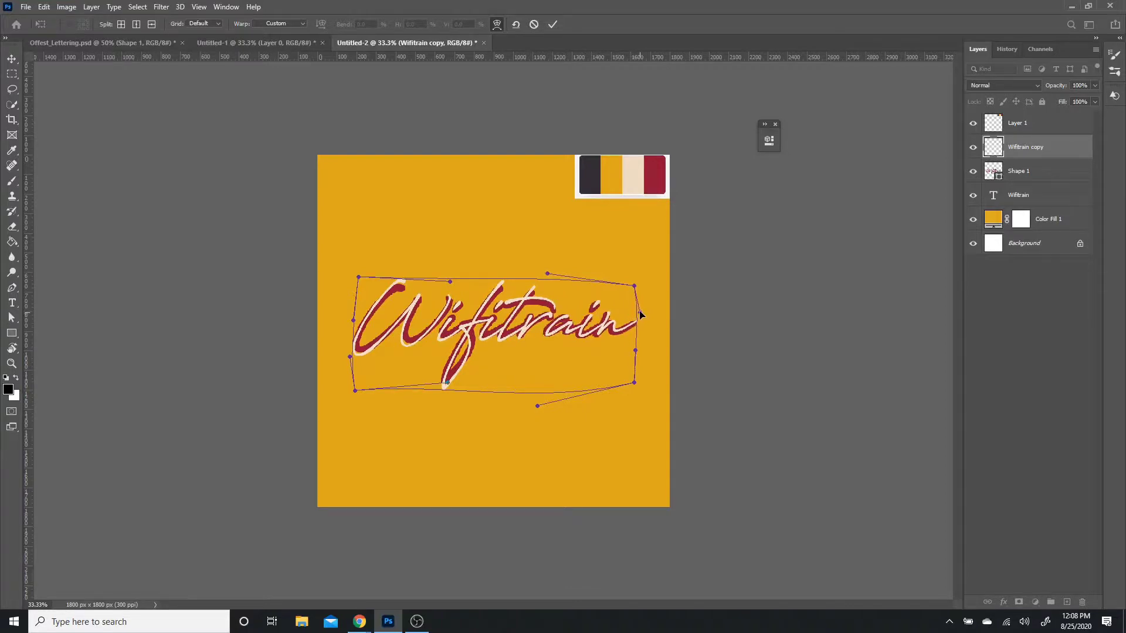
left_click_drag(636, 351, 637, 366)
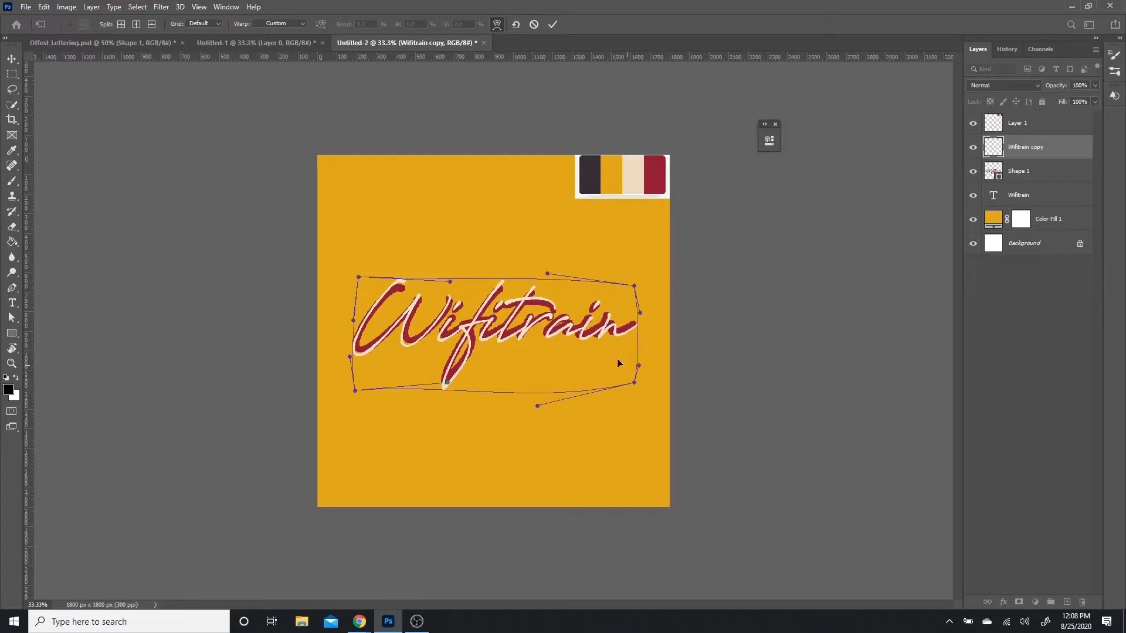
left_click_drag(555, 301, 555, 300)
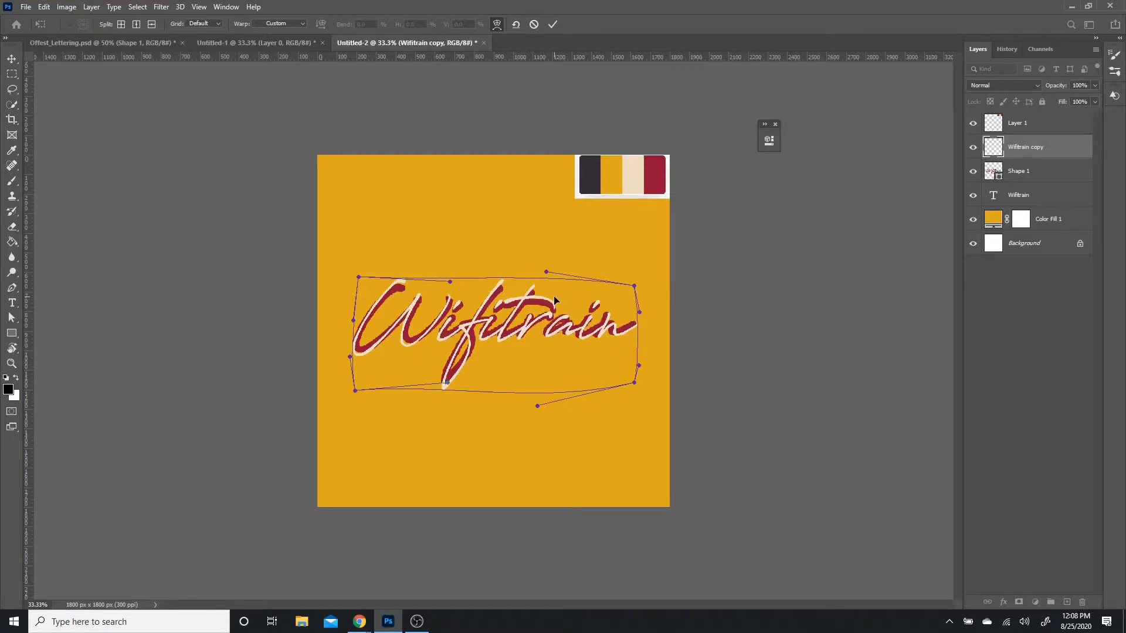
key("Return")
Rotate the Wifitrain copy by -2 degrees and hide the palette image layer
key("u")
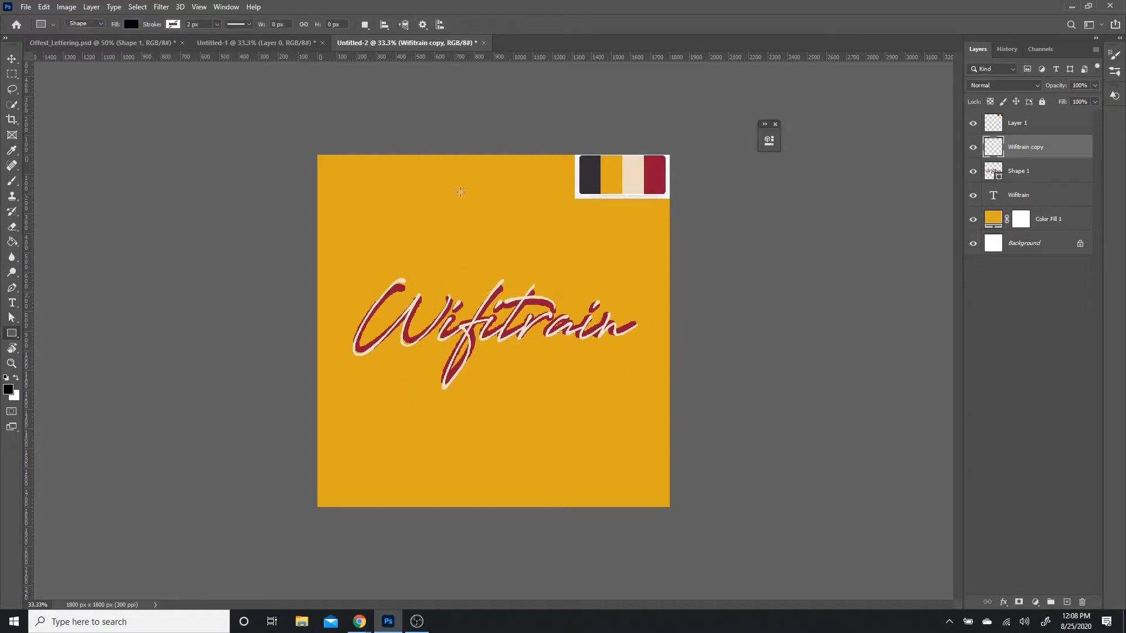
key("ctrl+t")
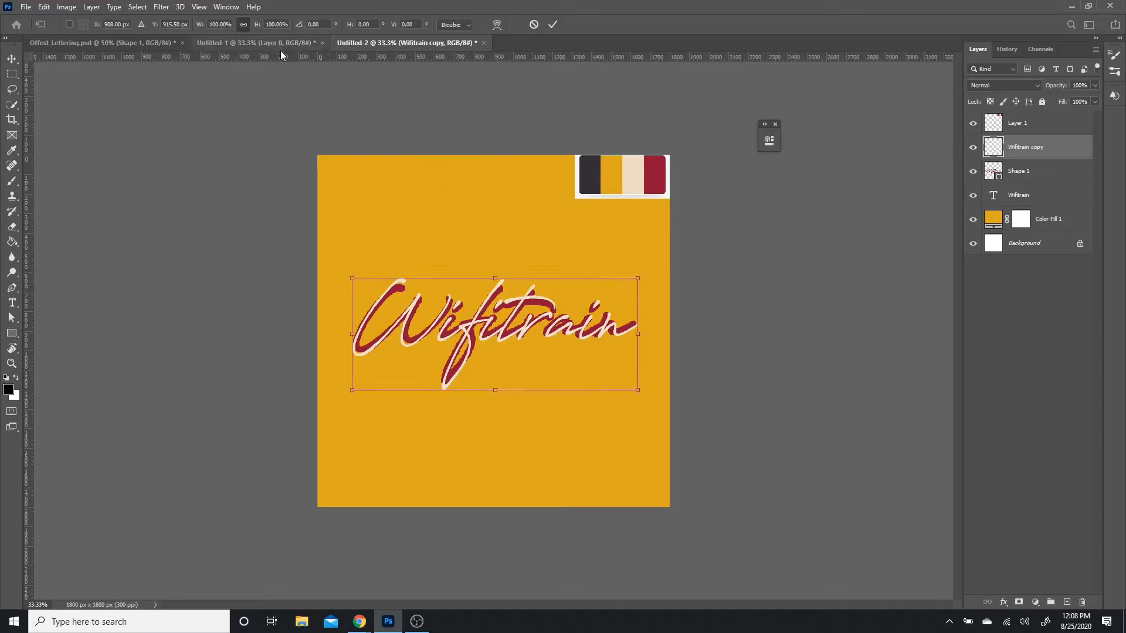
left_click(316, 24)
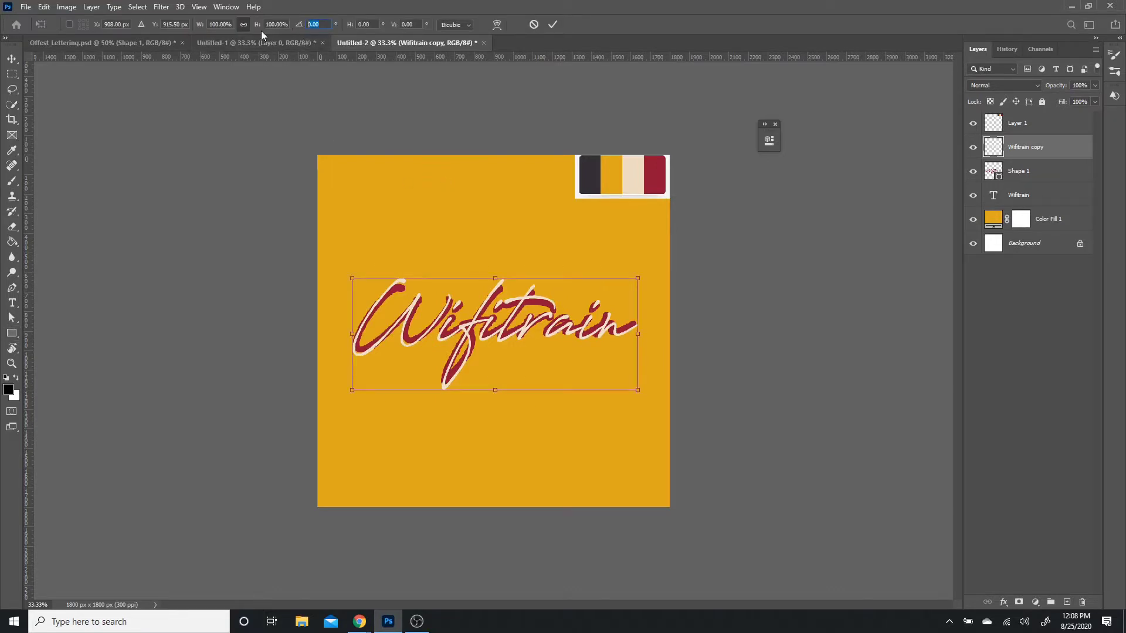
type("-2")
key("Return")
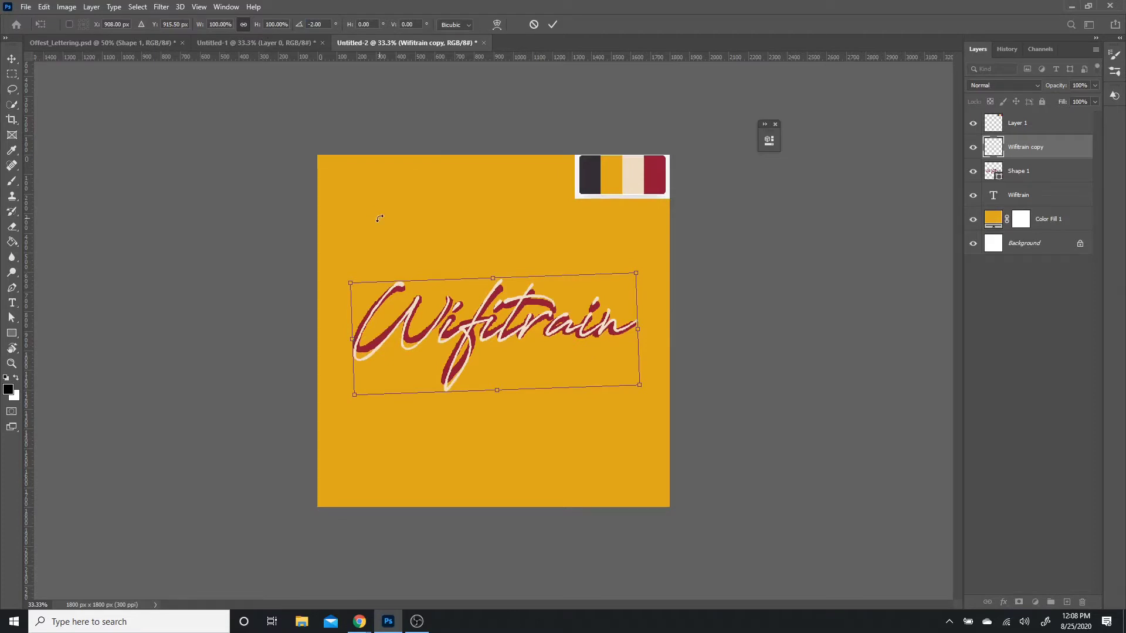
key("Return")
key("u")
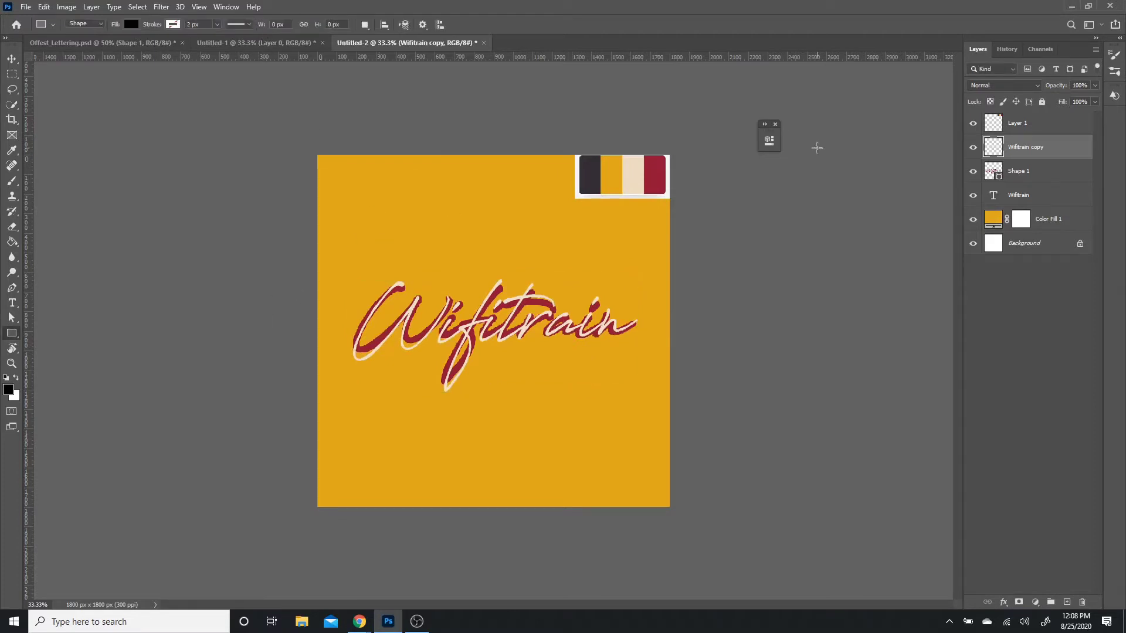
left_click(973, 123)
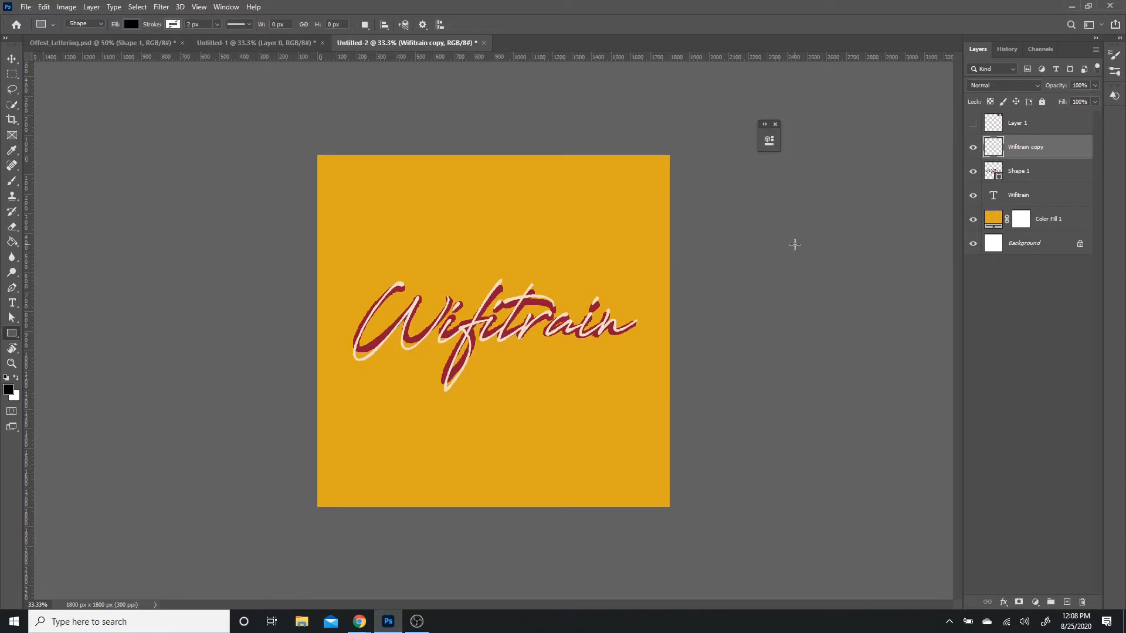